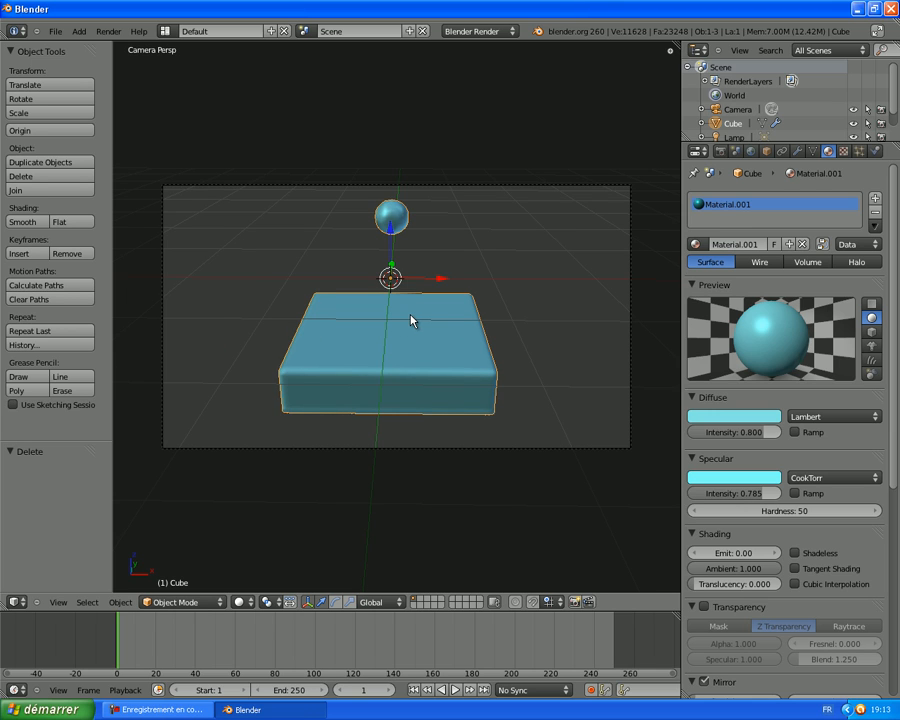
Step: Play the finished fluid animation, stop it at frame 94 and examine the splash up close
scroll(411, 320, "up", 2)
key("alt+a")
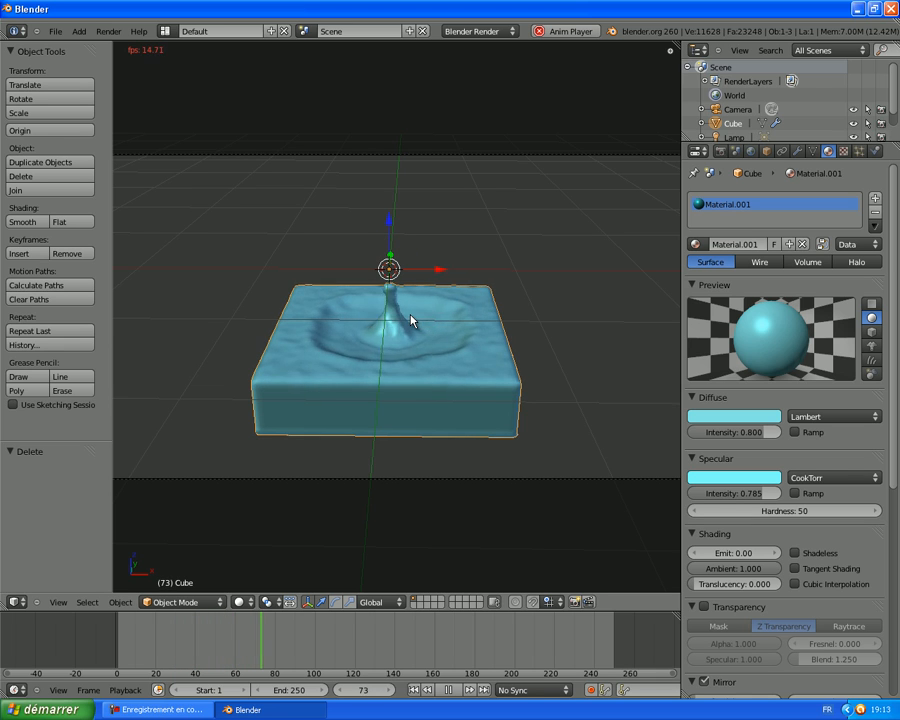
key("alt+a")
scroll(411, 320, "up", 1)
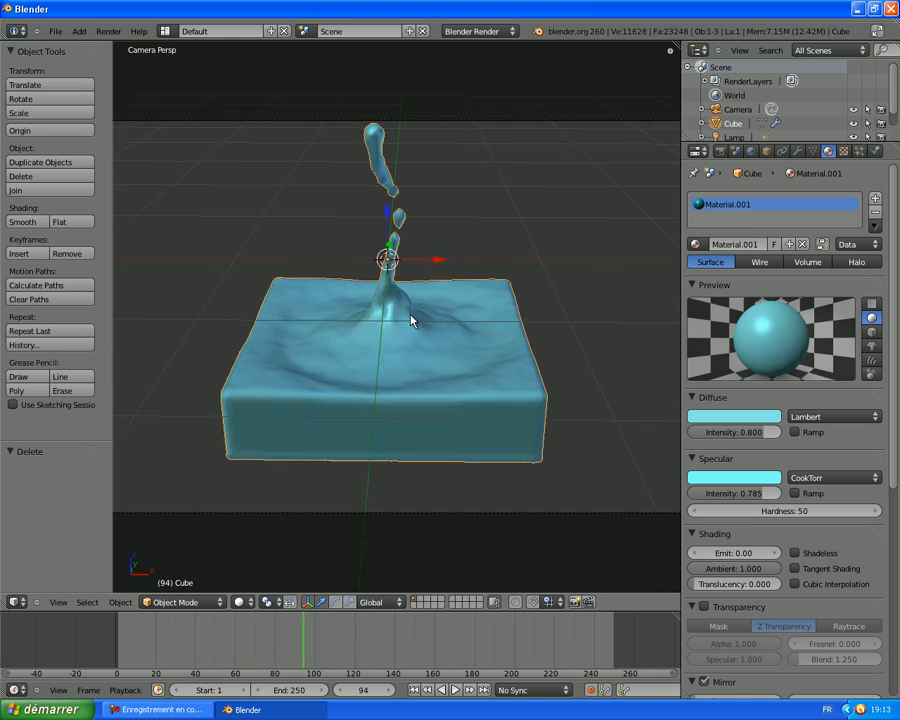
scroll(411, 320, "up", 8)
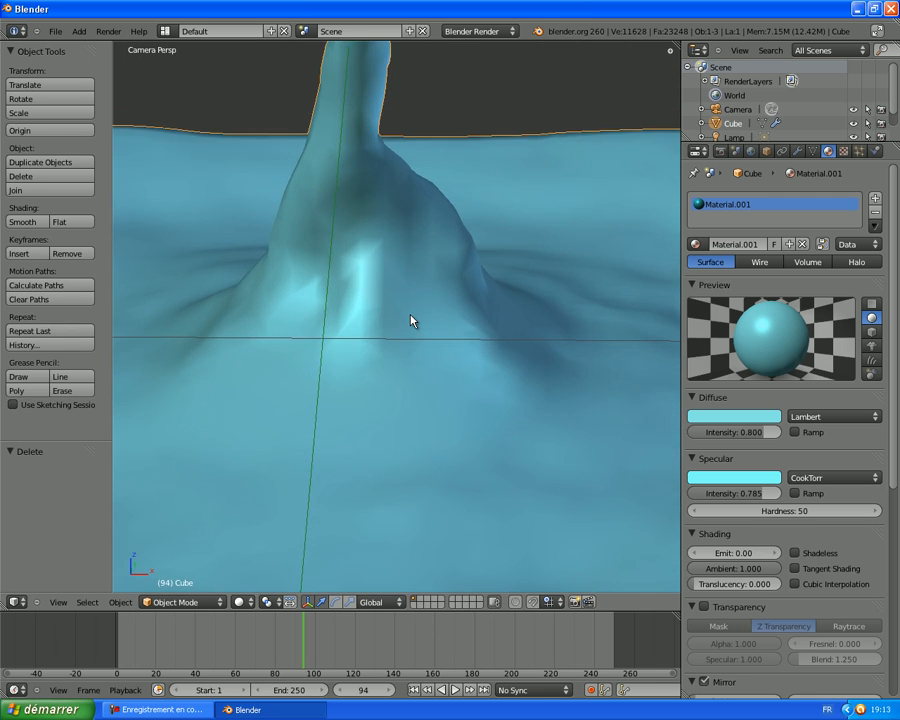
scroll(411, 318, "down", 8)
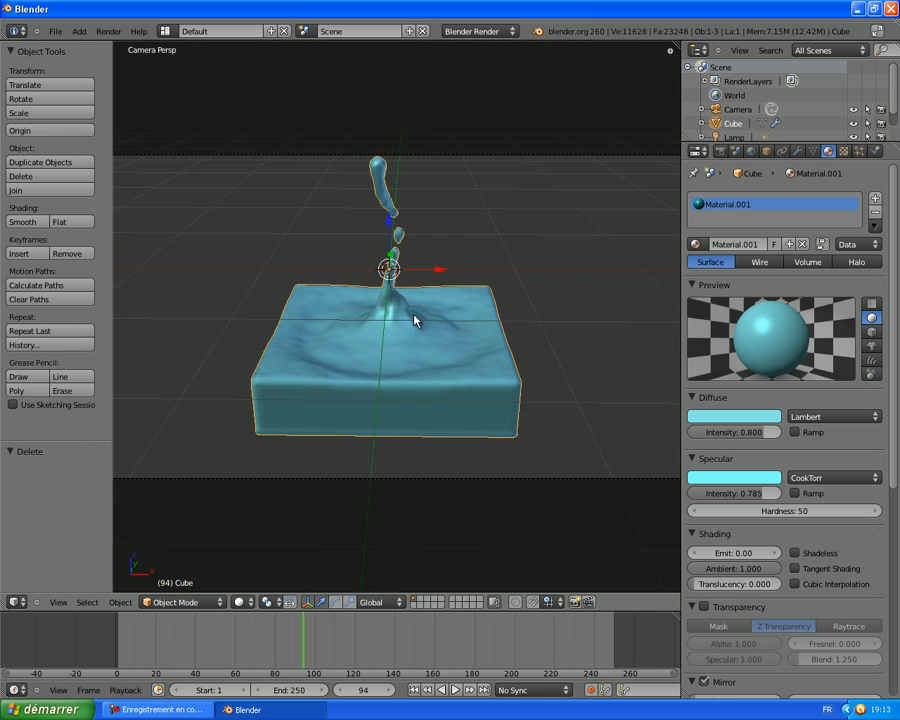
Step: Render frame 94 of the splash from the camera and return to the 3D view
key("F12")
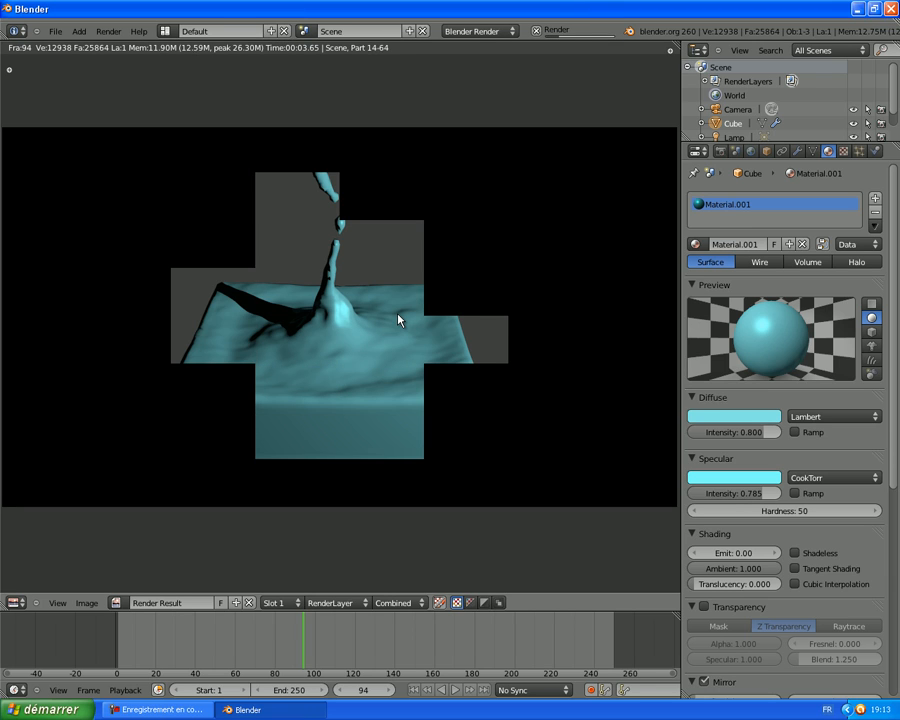
key("Escape")
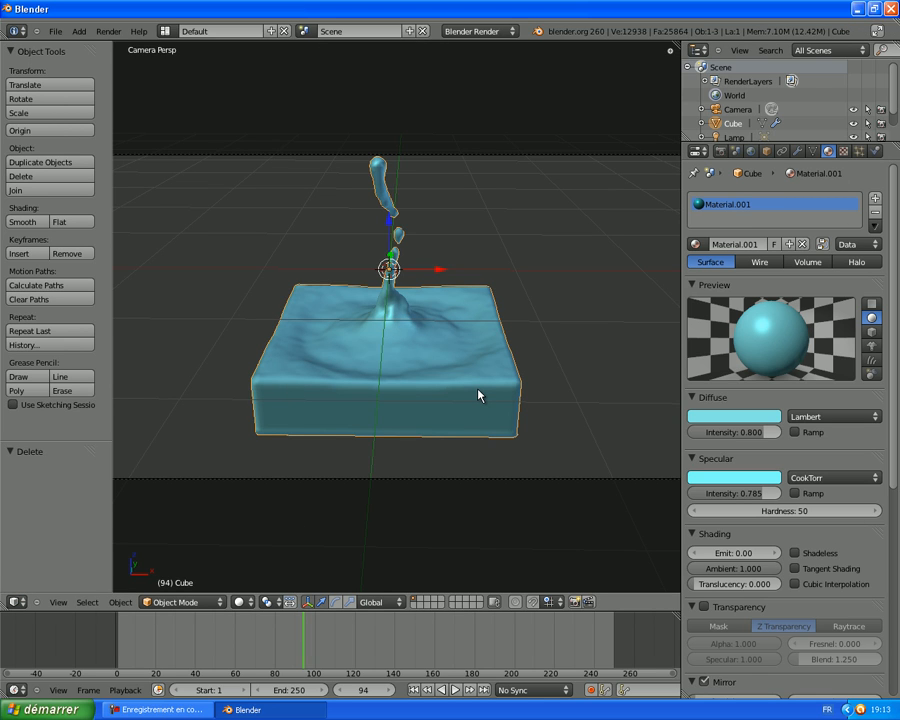
scroll(458, 375, "down", 3)
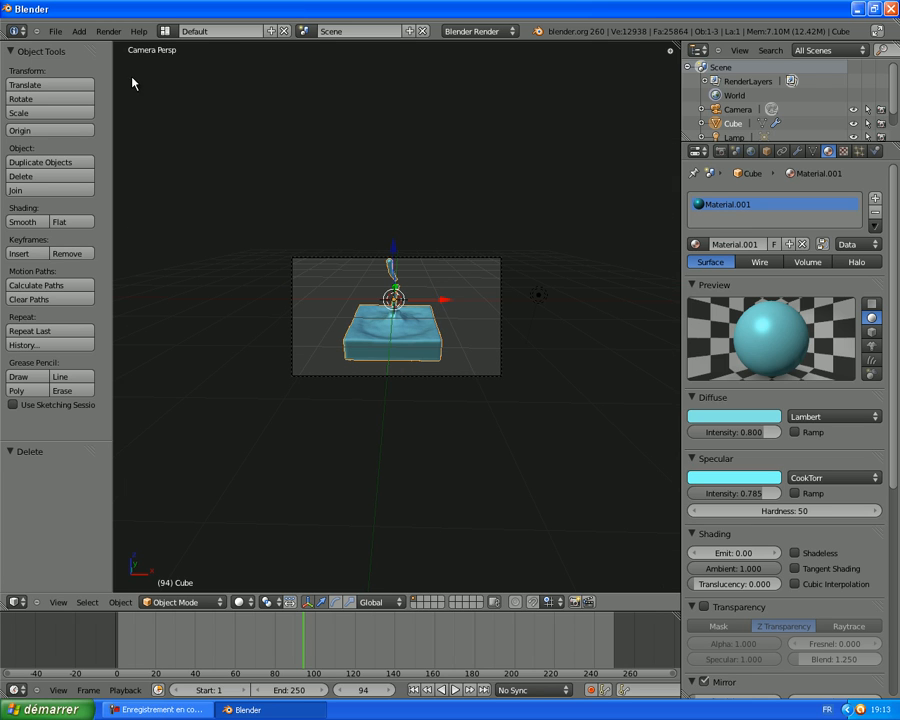
Step: Start a new scene from the default startup file
left_click(56, 31)
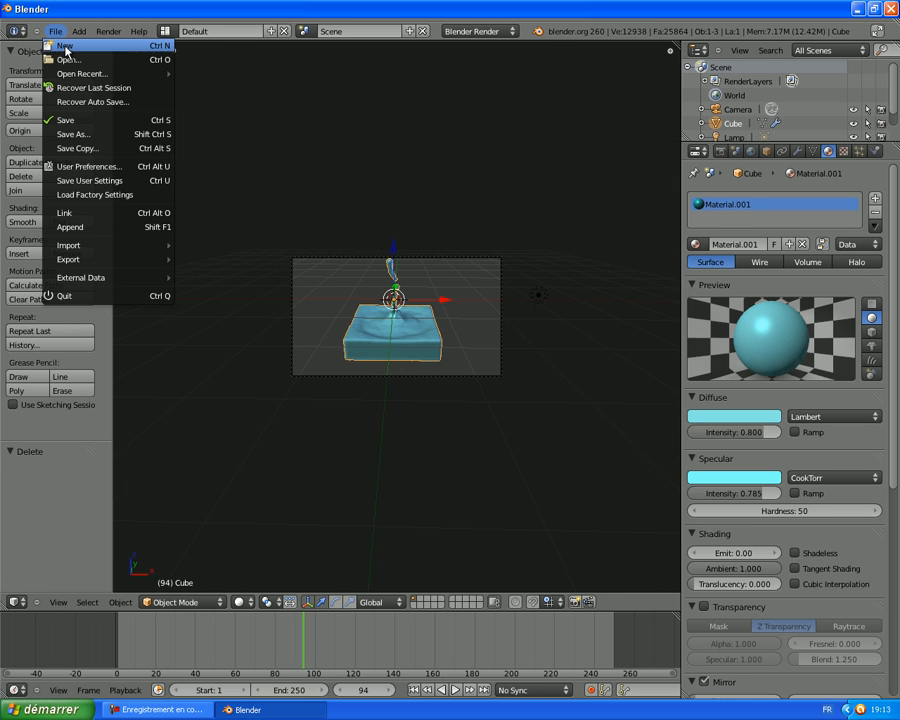
left_click(66, 46)
left_click(56, 44)
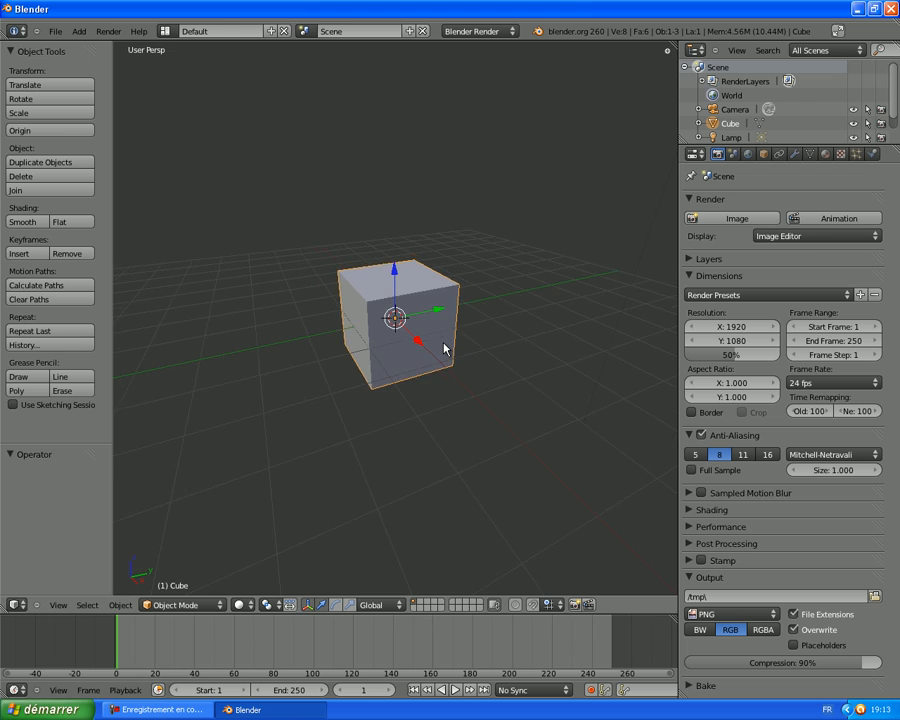
Step: Scale the default cube uniformly by a factor of 4
scroll(444, 348, "down", 2)
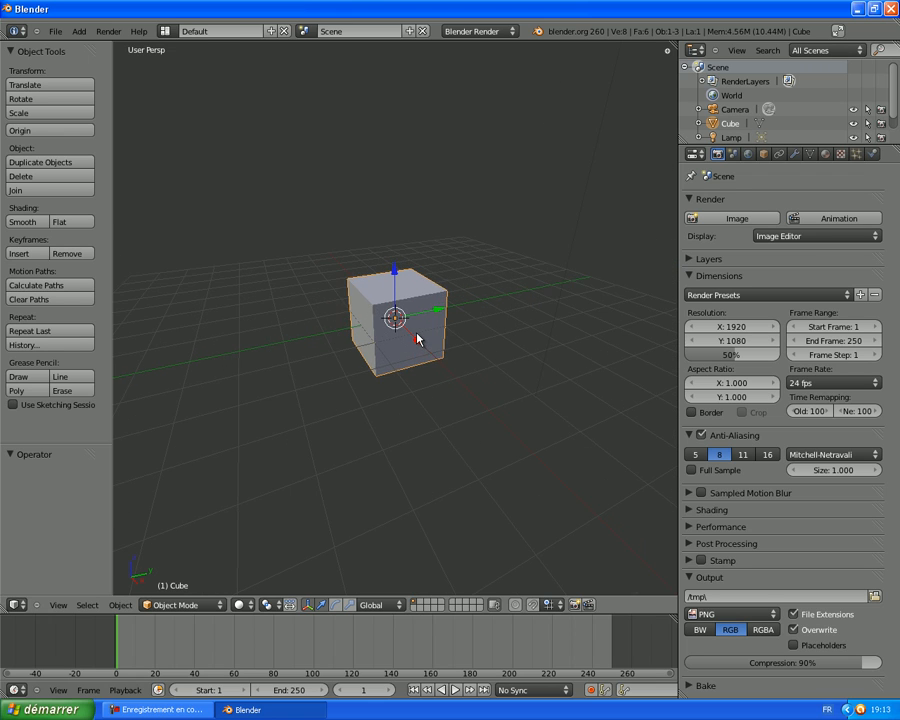
scroll(417, 340, "up", 2)
scroll(417, 340, "down", 4)
scroll(417, 340, "up", 1)
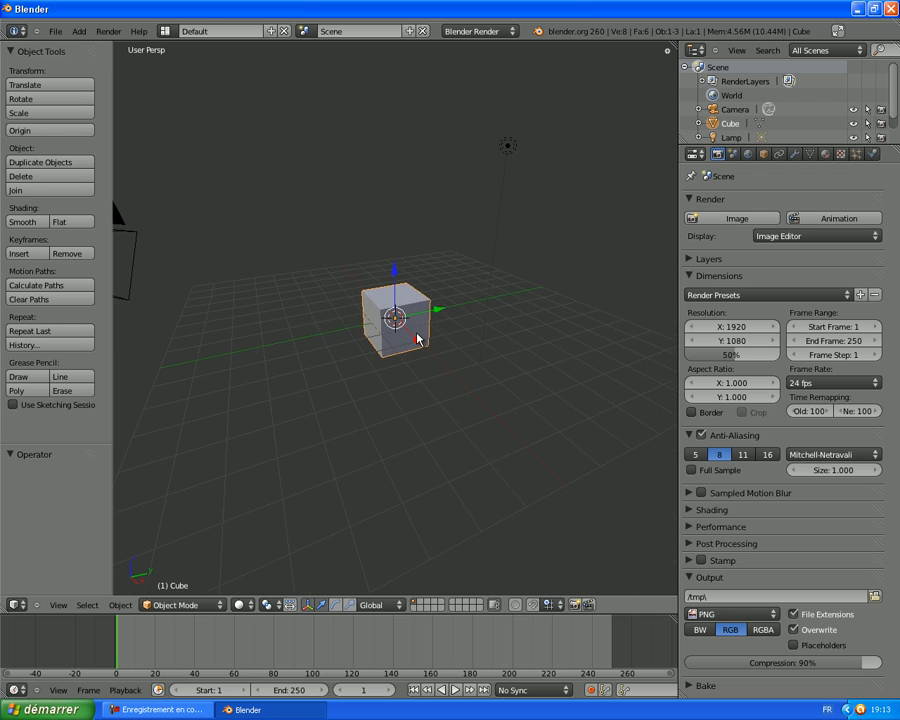
scroll(417, 340, "up", 6)
scroll(417, 340, "down", 5)
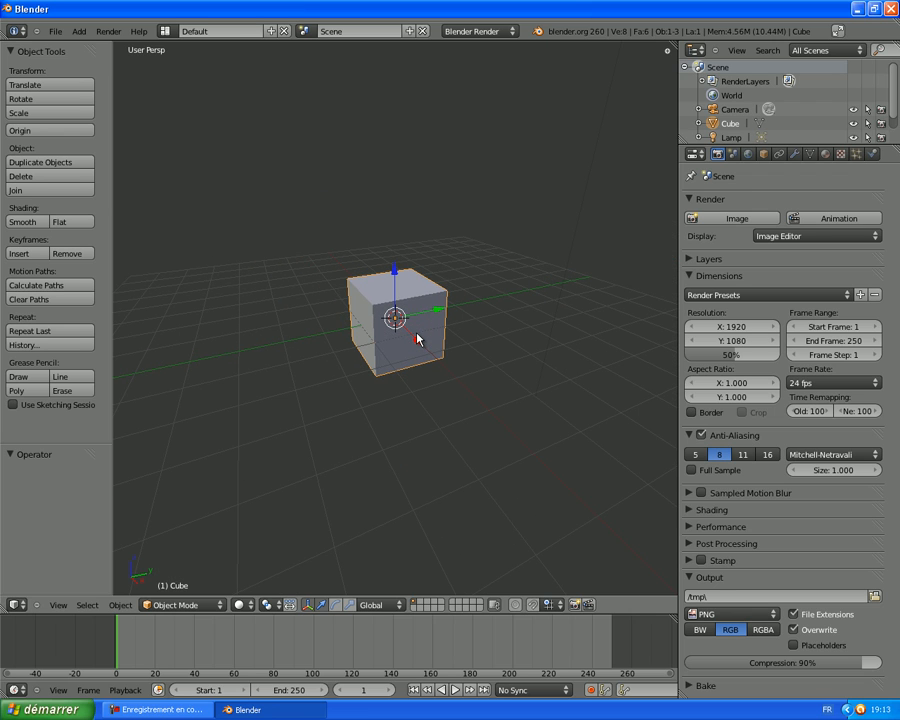
scroll(417, 340, "down", 4)
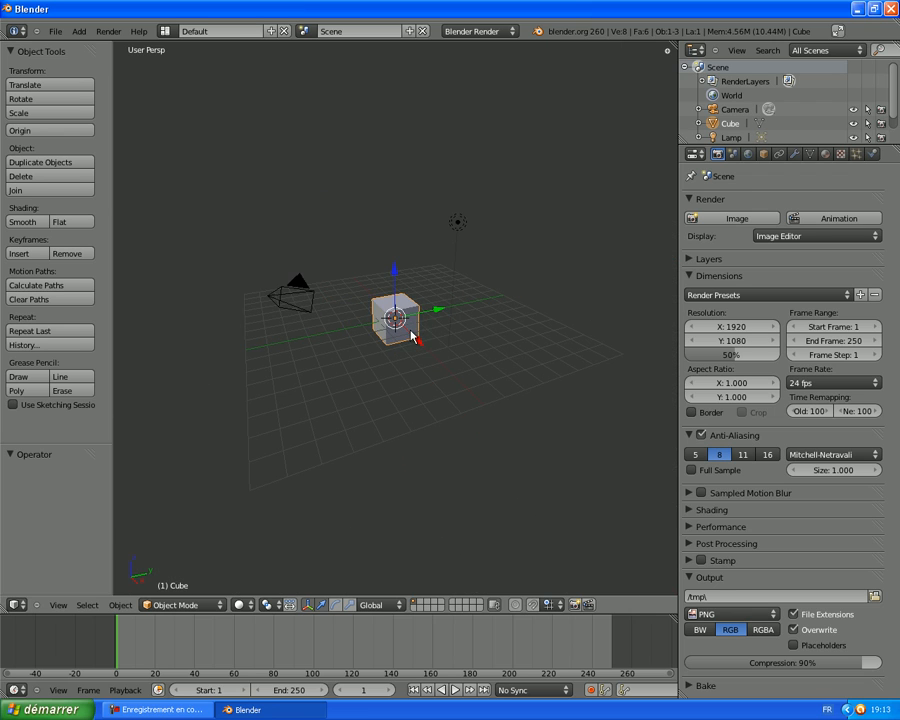
key("s")
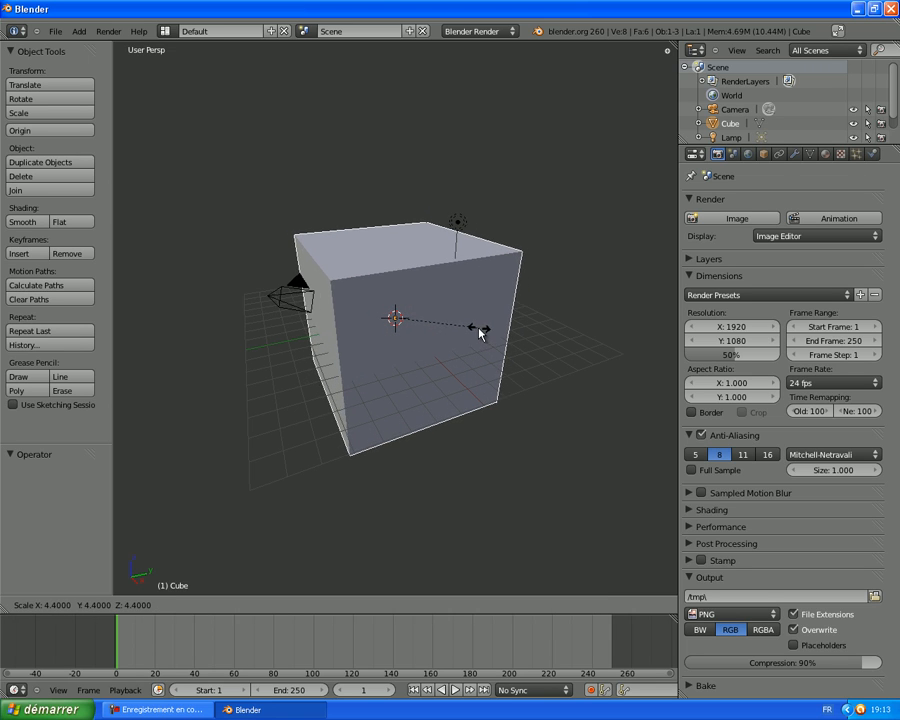
left_click(473, 332)
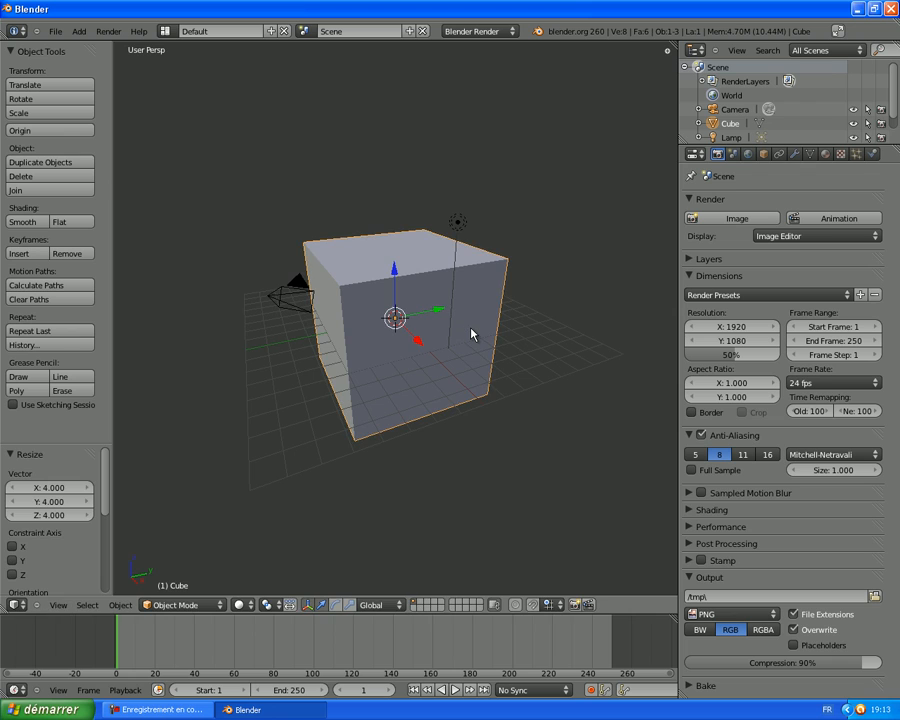
Step: Duplicate the large cube in place and flatten the copy to about 0.267 of its height along Z
scroll(473, 332, "up", 6)
scroll(473, 332, "down", 7)
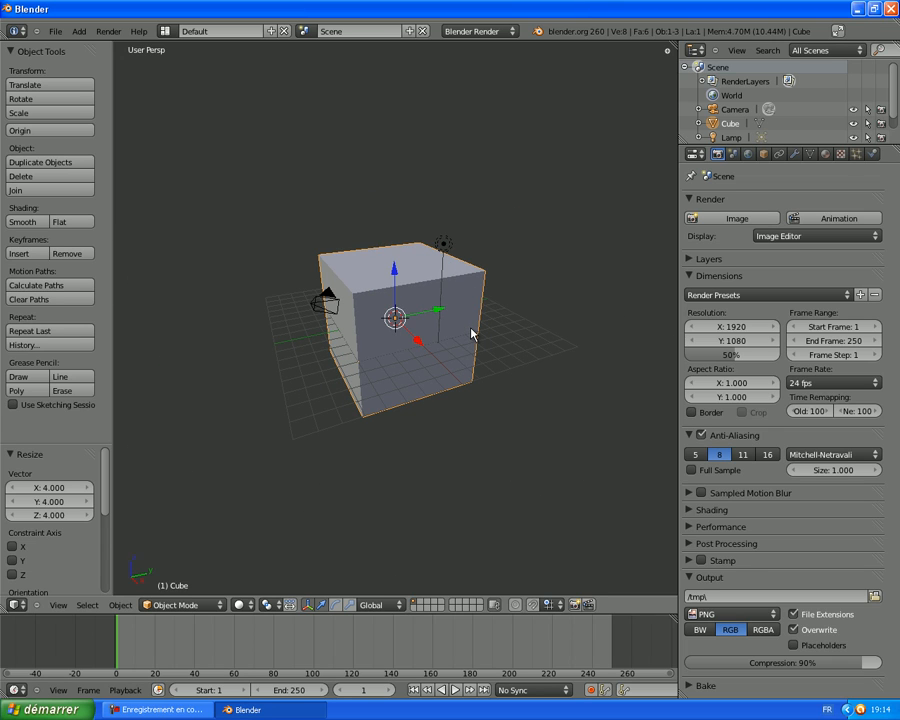
key("shift+d")
right_click(473, 332)
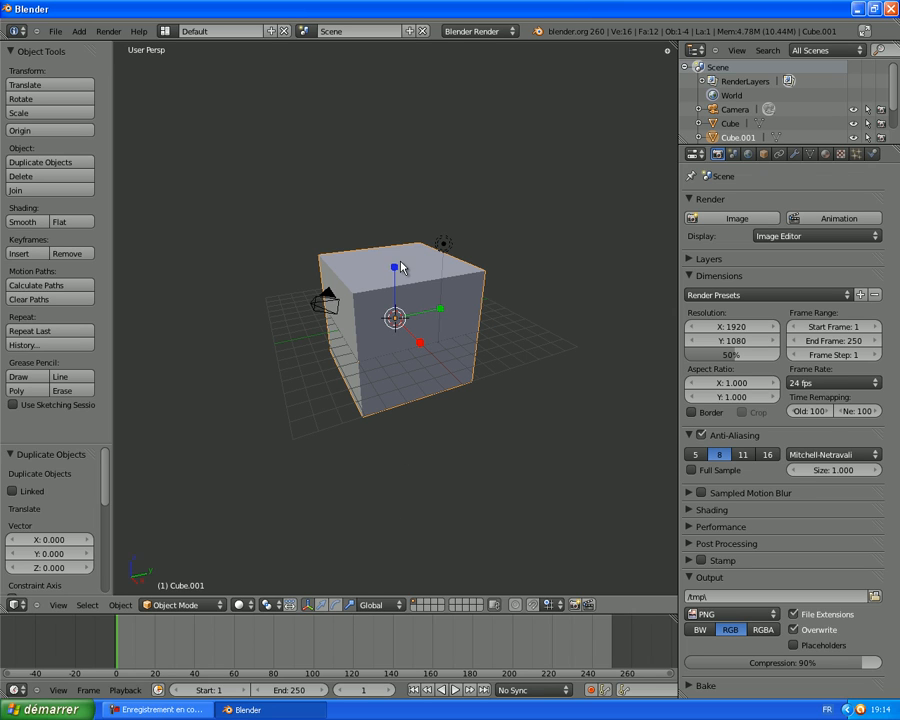
key("s")
key("z")
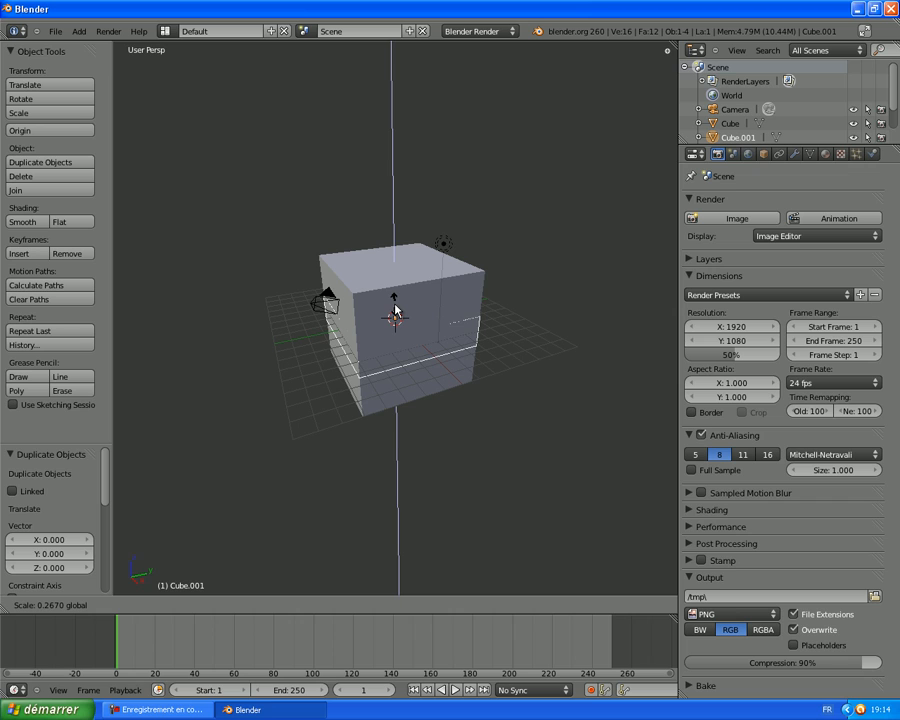
left_click(396, 311)
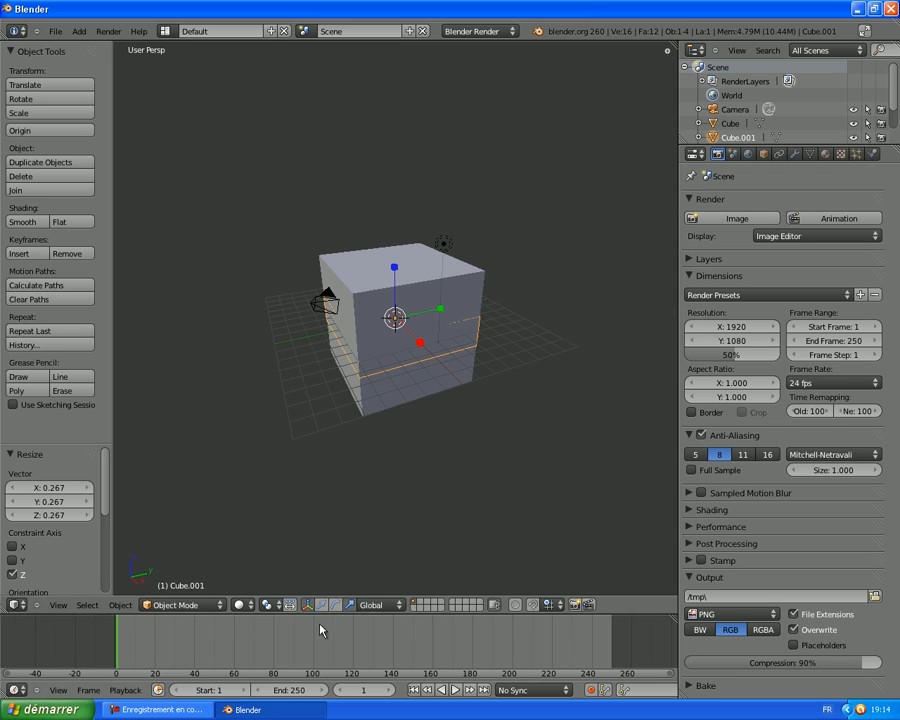
Step: In front view, move the flattened copy down about 2.911 units along Z to the base of the large cube
key("KP_1")
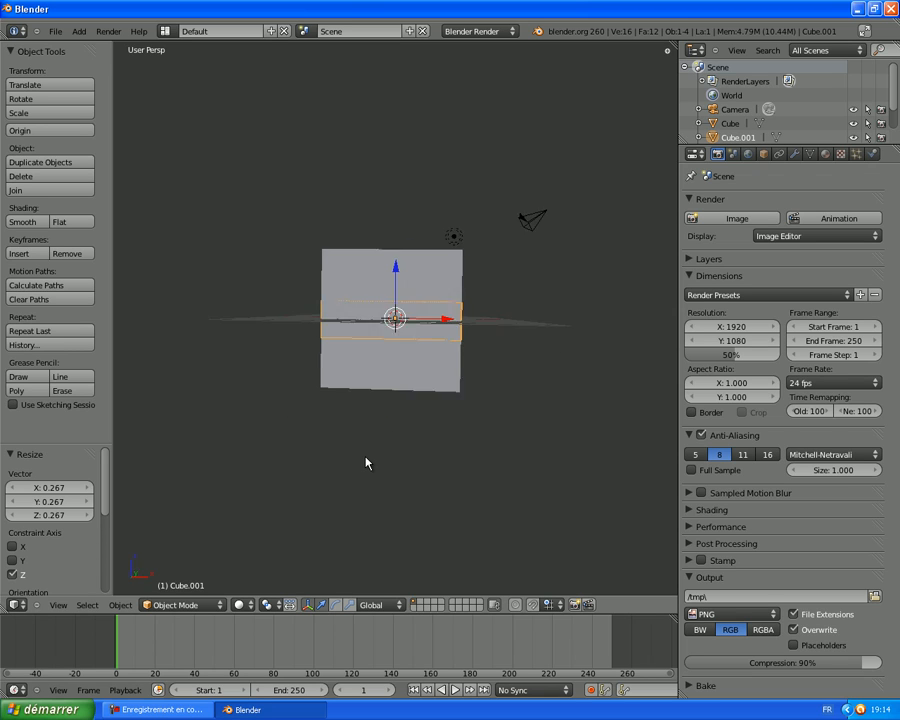
scroll(395, 262, "up", 5)
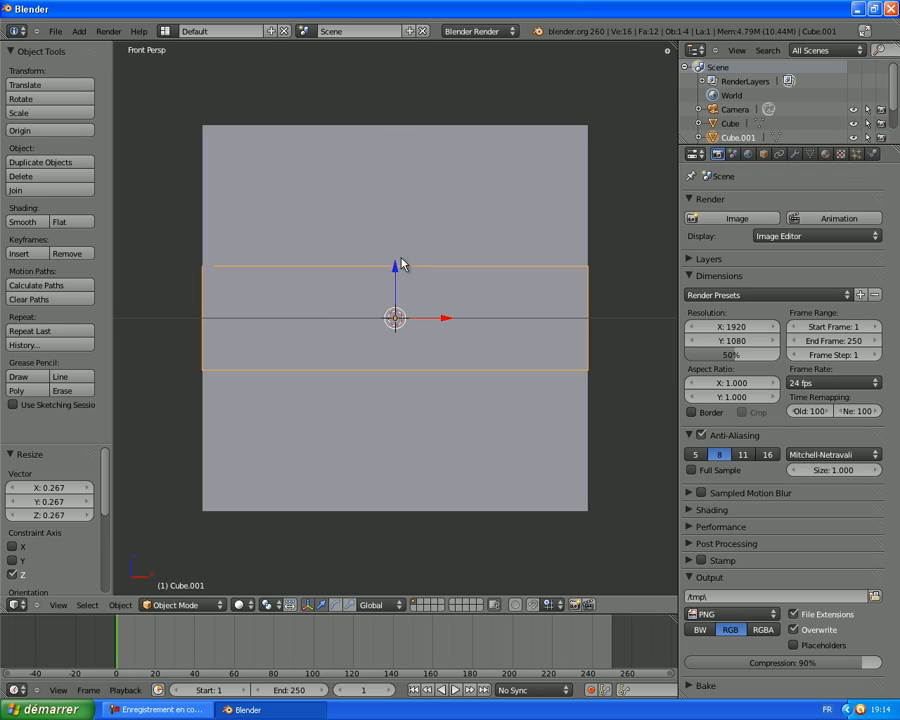
key("g")
key("z")
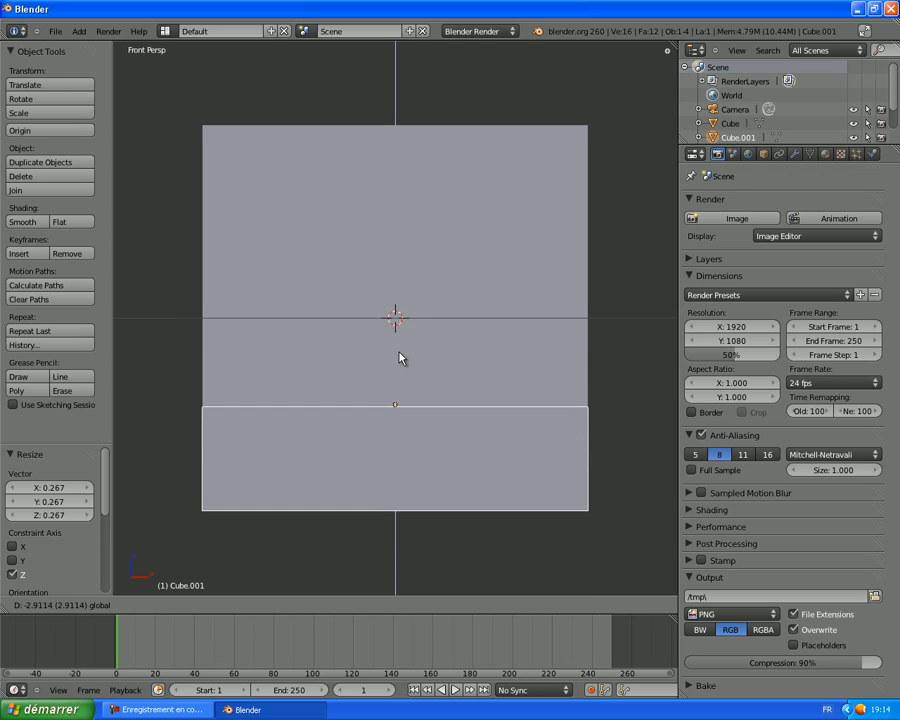
left_click(399, 358)
scroll(412, 382, "up", 2)
scroll(412, 382, "down", 6)
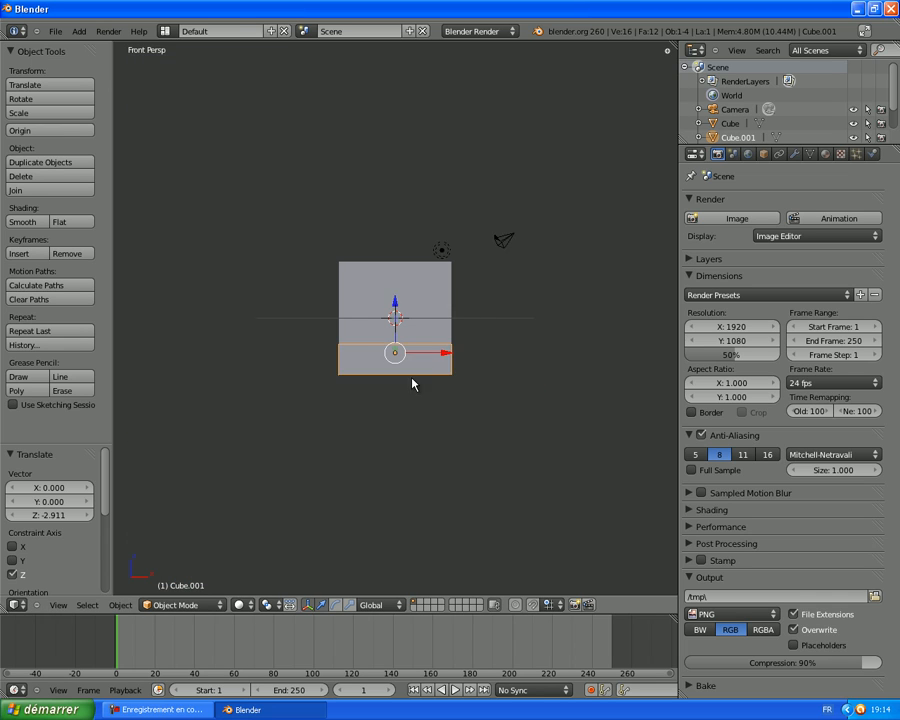
Step: Enable fluid physics on the large cube and set its fluid type to Domain
right_click(402, 242)
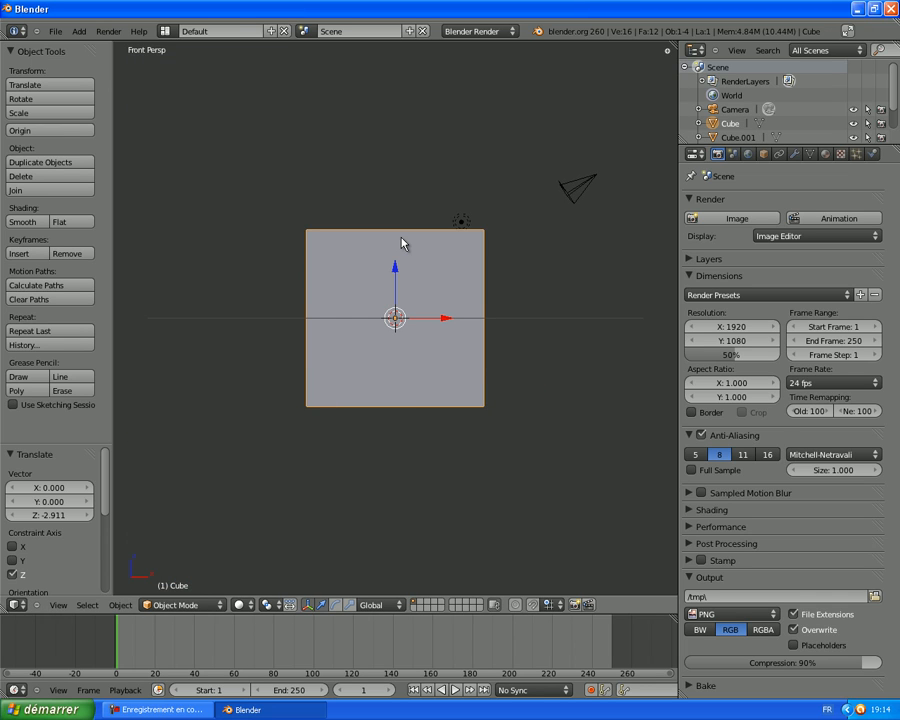
right_click(372, 390)
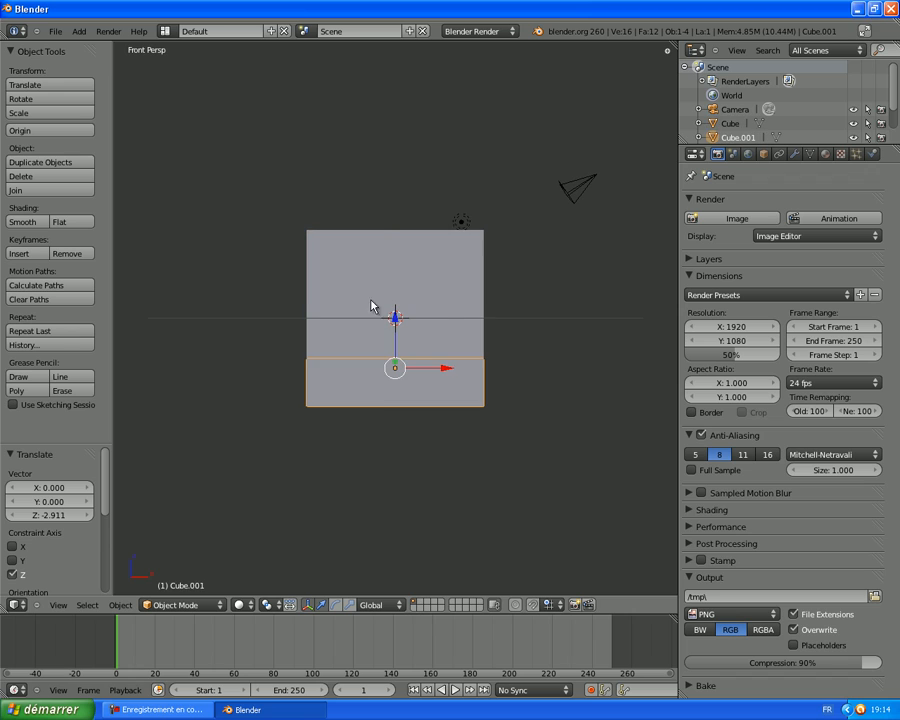
right_click(384, 243)
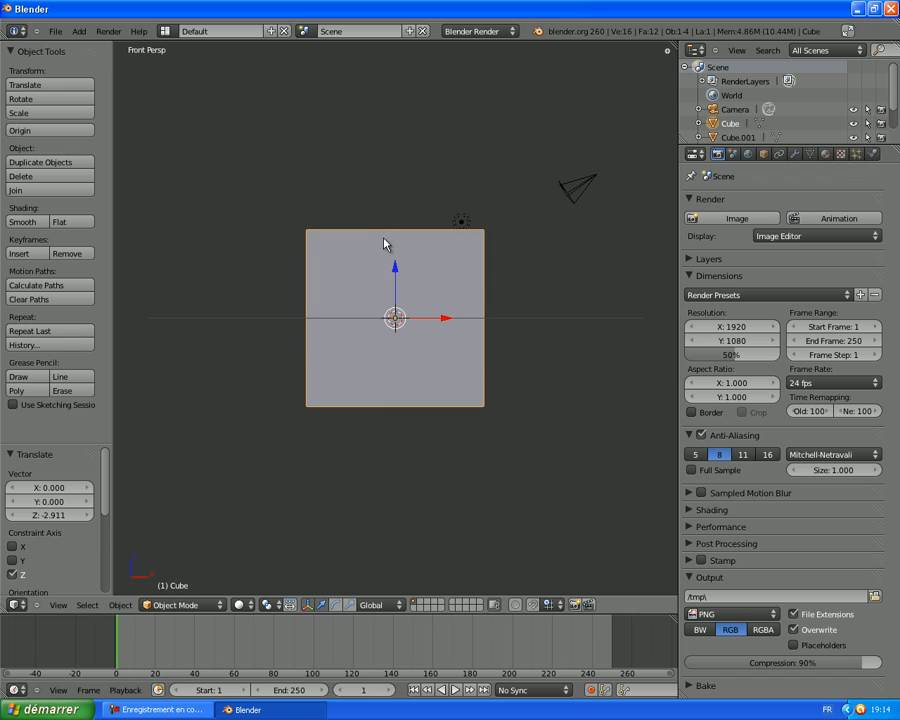
left_click(872, 155)
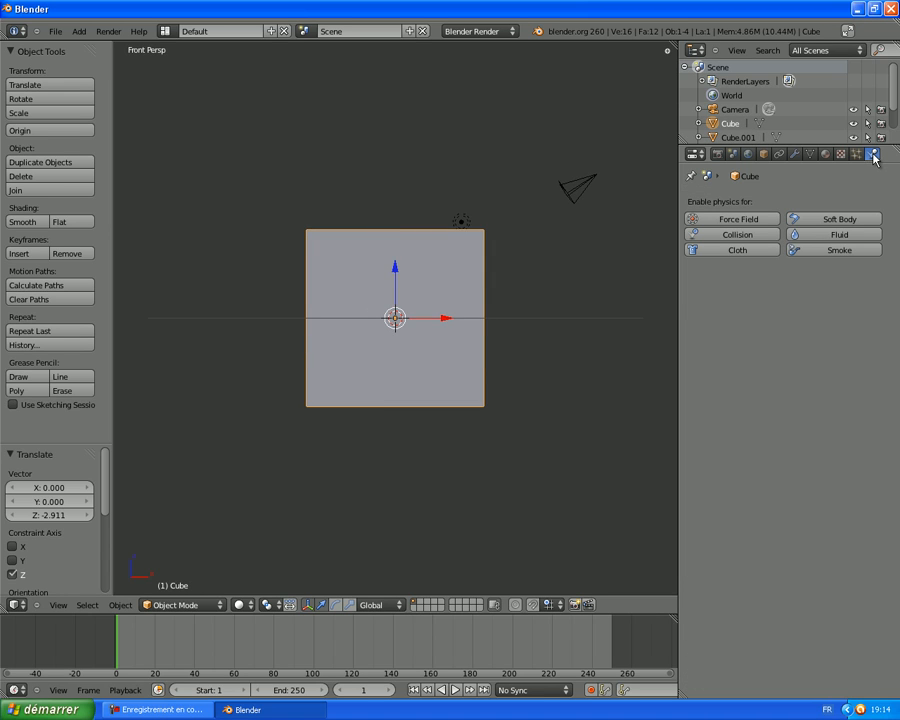
left_click(790, 235)
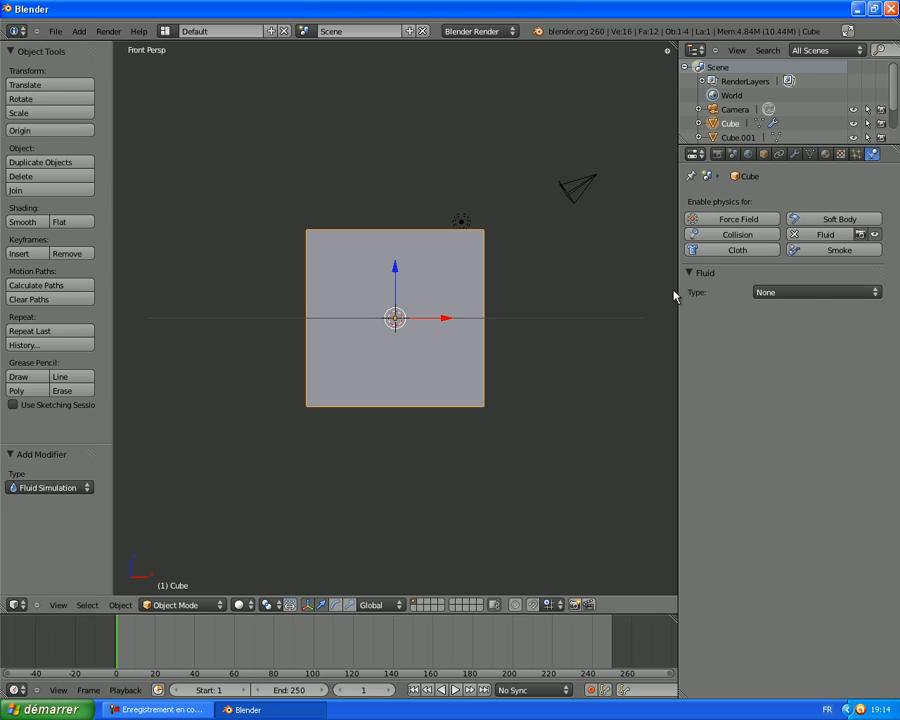
left_click(788, 292)
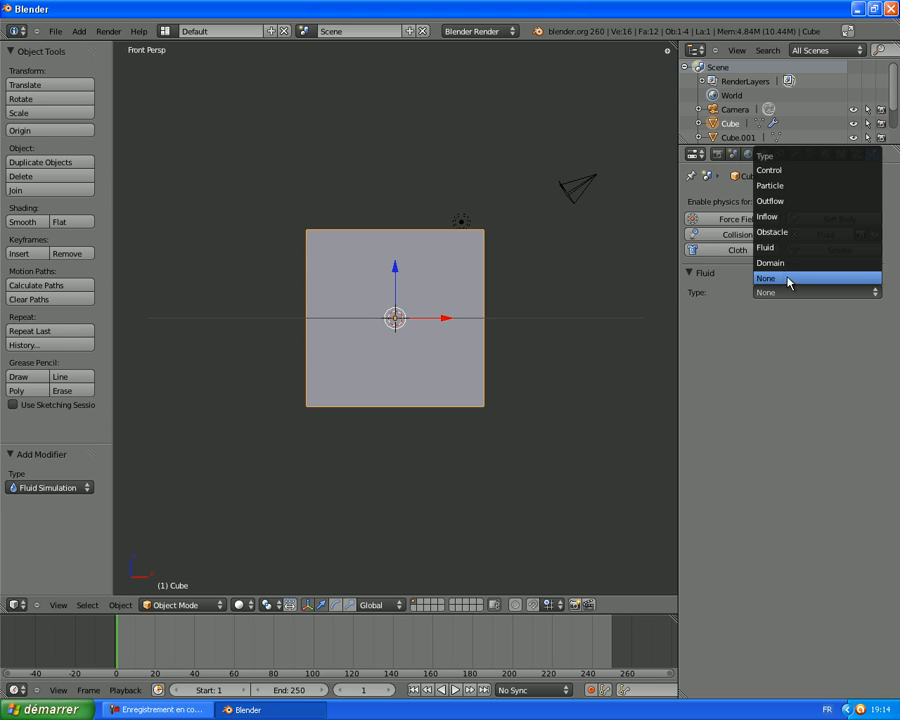
left_click(780, 263)
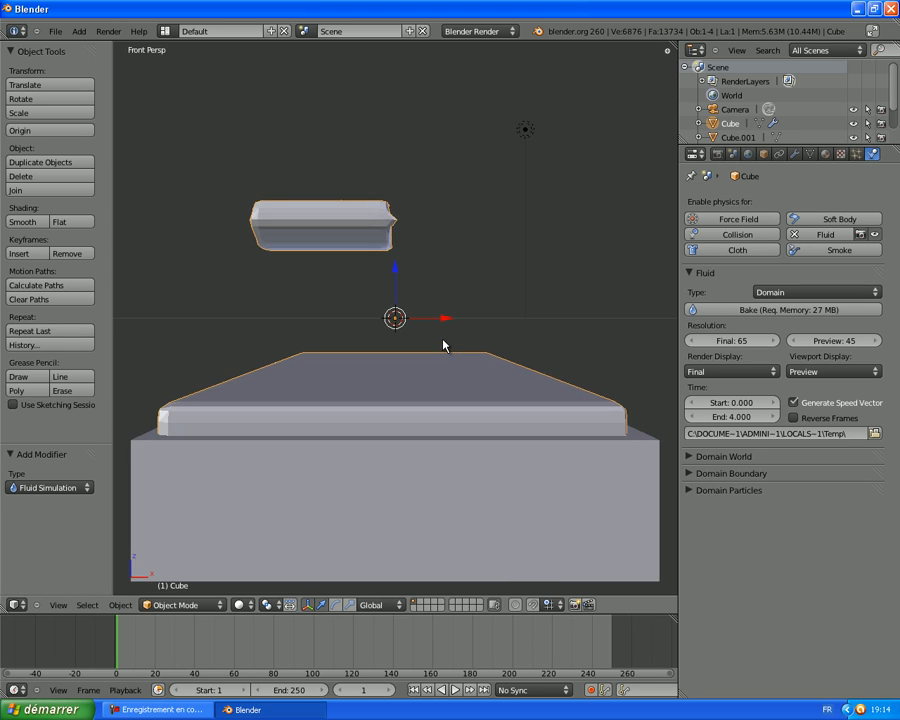
scroll(443, 345, "down", 5)
scroll(443, 345, "up", 4)
scroll(443, 345, "down", 6)
scroll(443, 345, "up", 1)
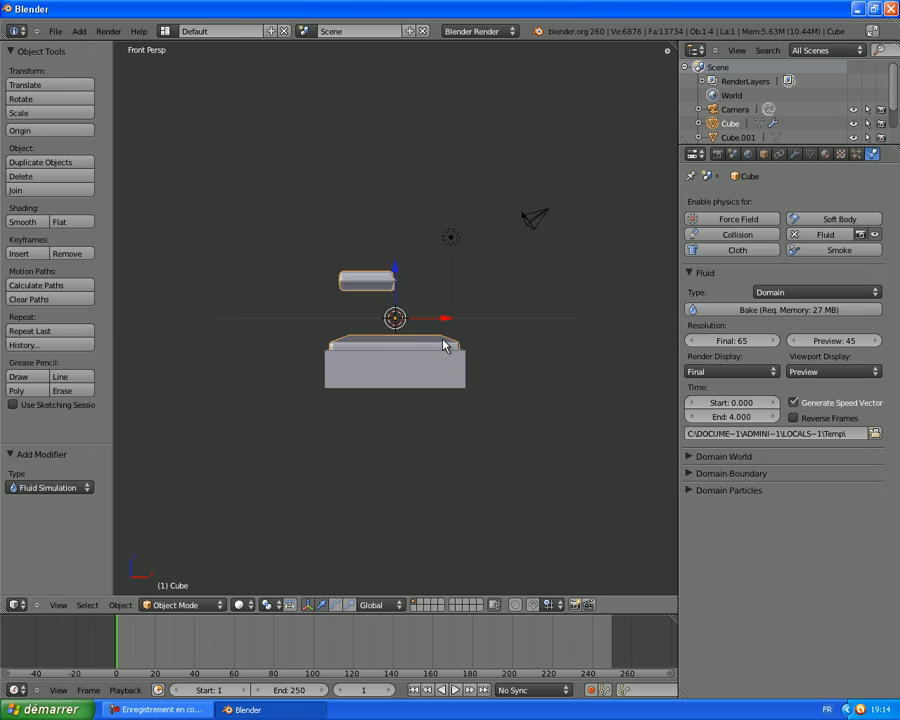
scroll(443, 345, "up", 2)
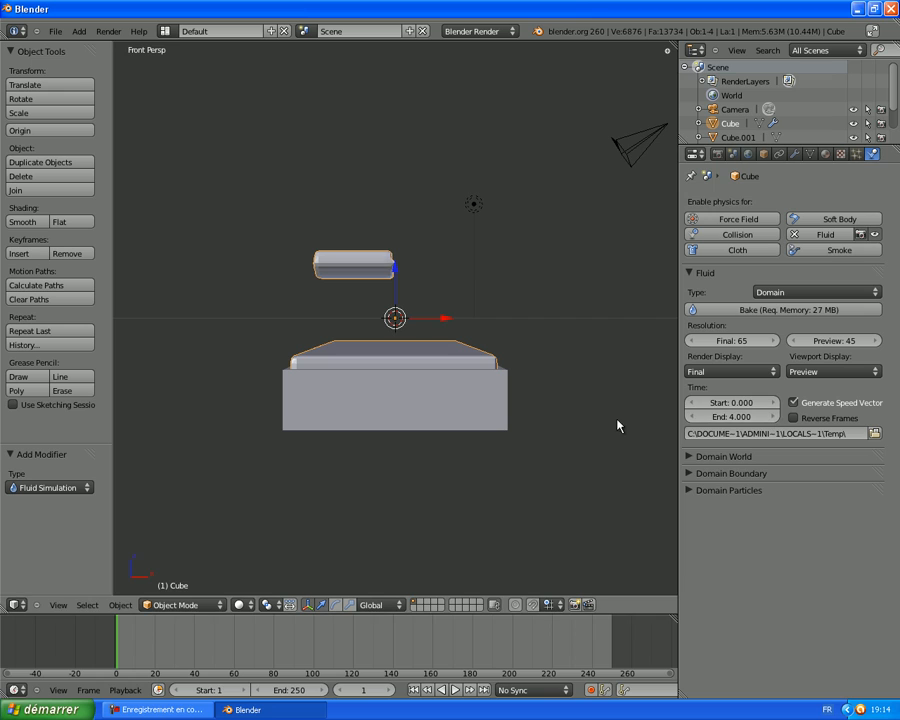
scroll(338, 303, "up", 5)
scroll(338, 304, "down", 2)
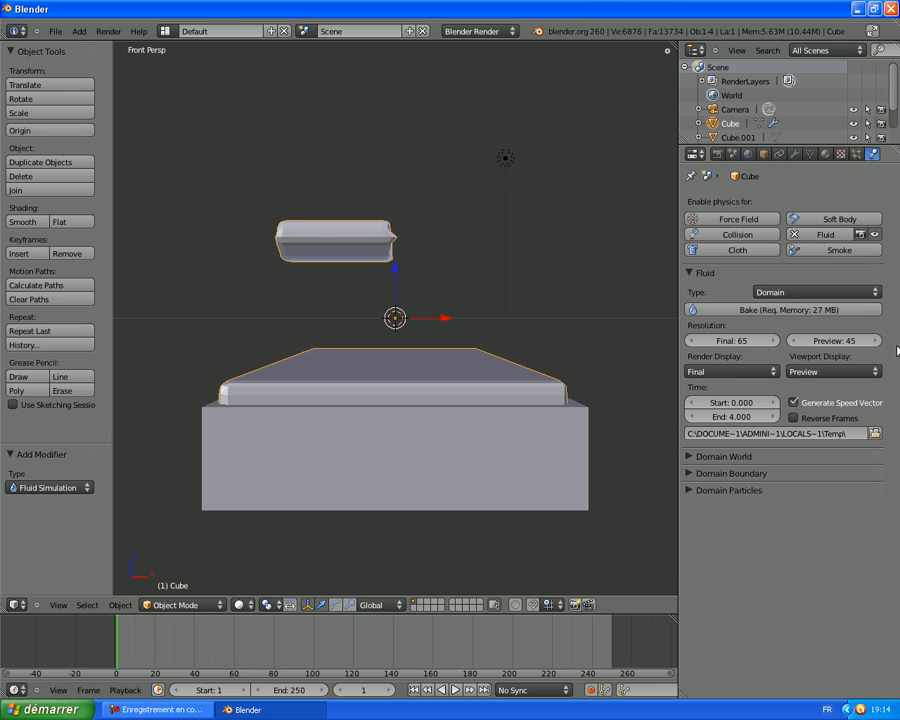
Step: Set the domain's bake cache folder to the existing Liquides5 folder inside Test
left_click(873, 437)
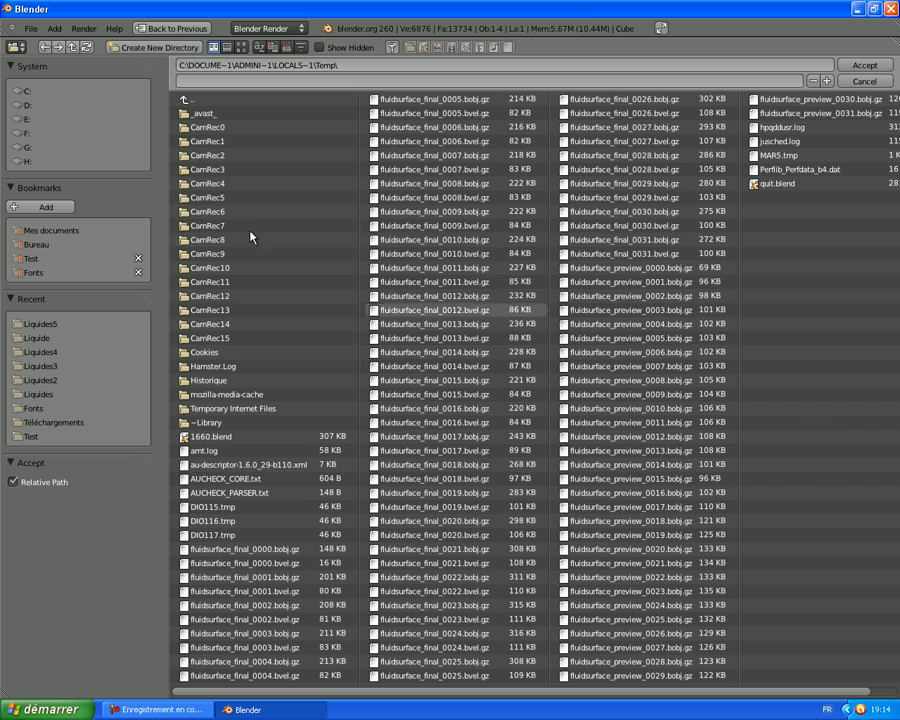
left_click(30, 259)
left_click(207, 184)
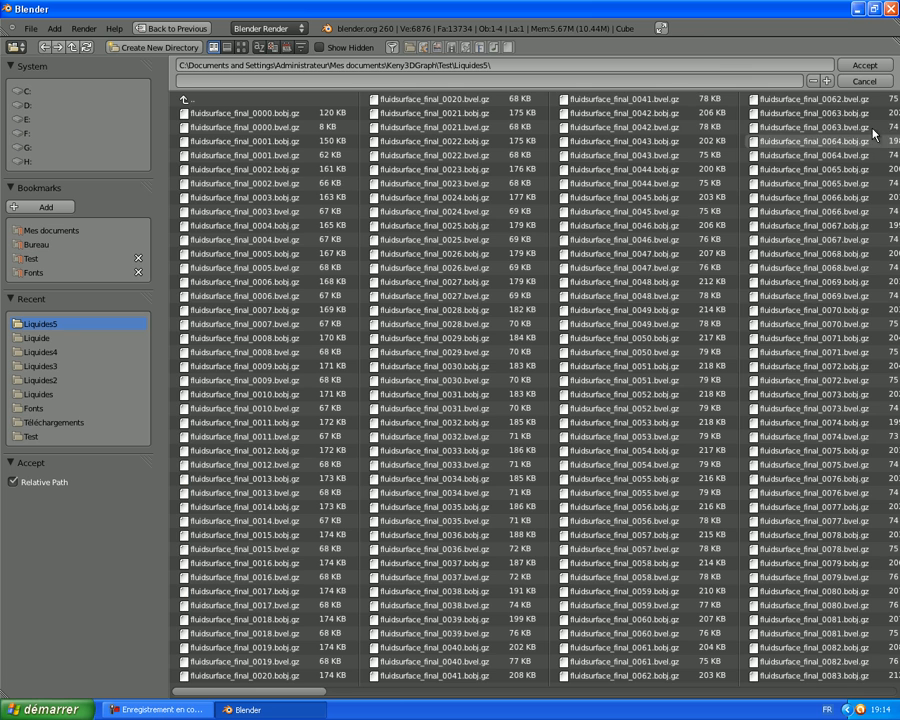
left_click(864, 65)
scroll(524, 340, "up", 2)
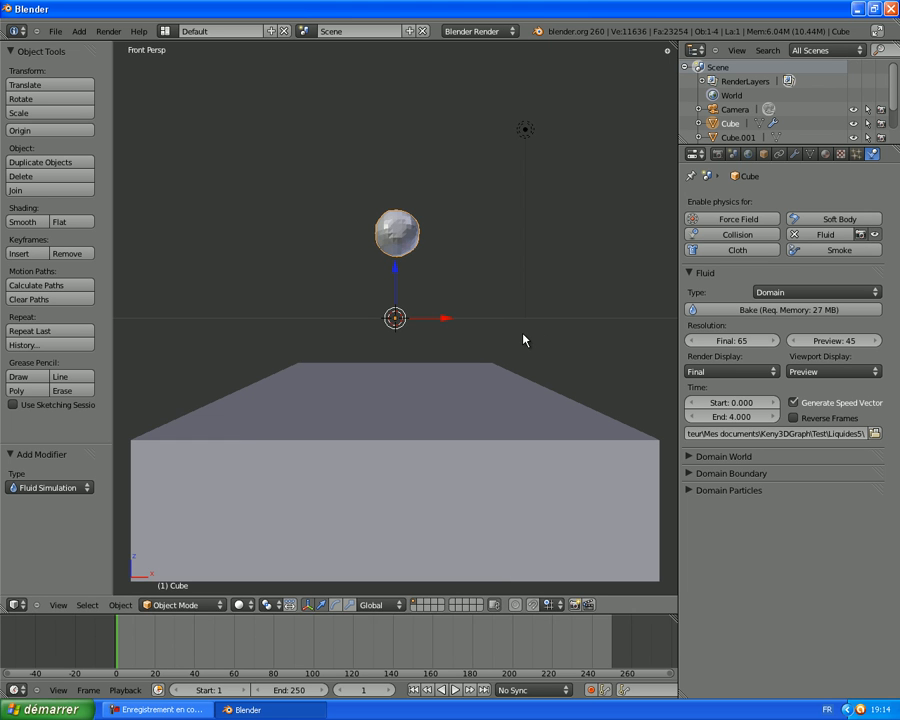
Step: Reopen the domain's cache path selection and create a folder named Liquides6 inside the Test directory
left_click(874, 434)
left_click(41, 258)
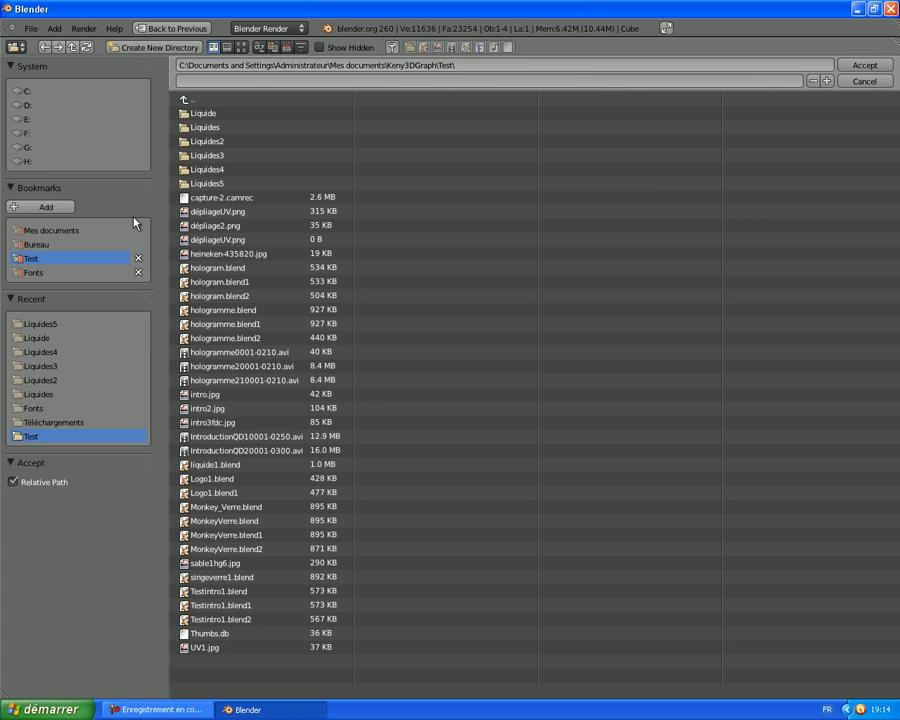
left_click(176, 50)
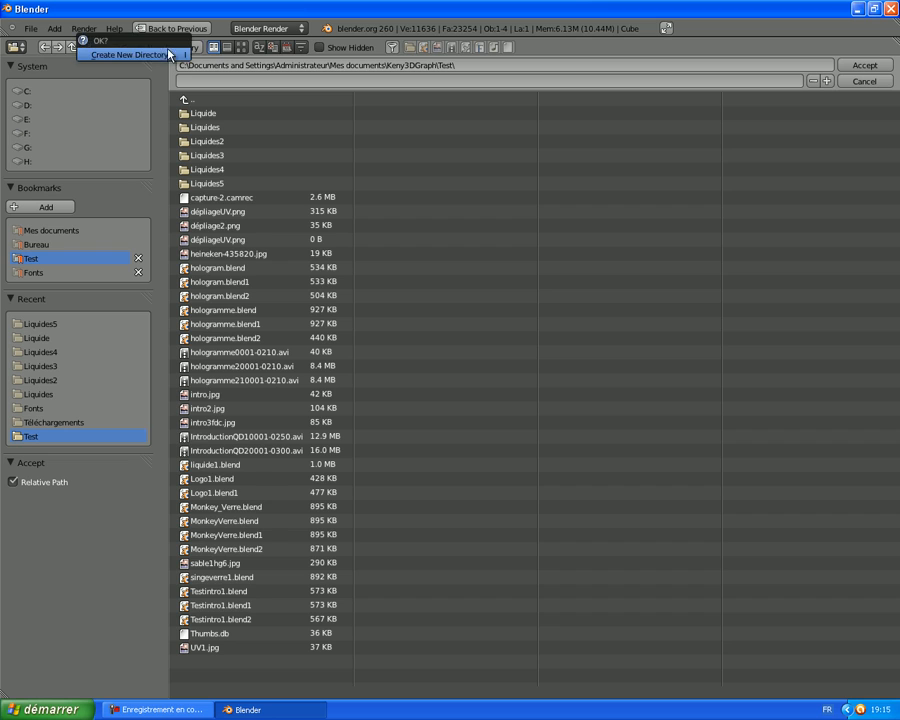
left_click(176, 54)
key("BackSpace")
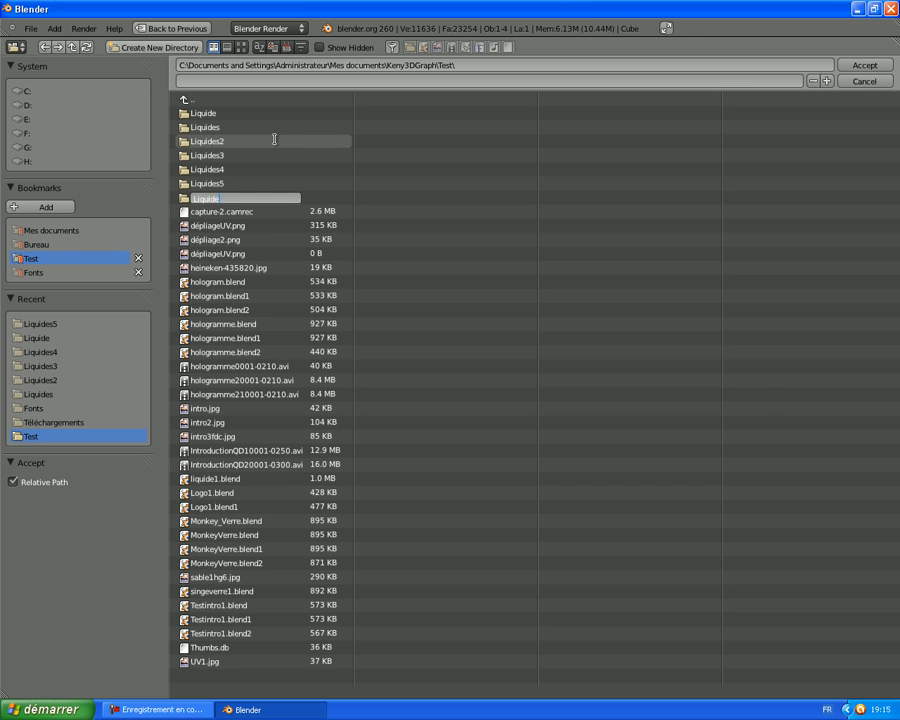
type("Liquides6")
key("Return")
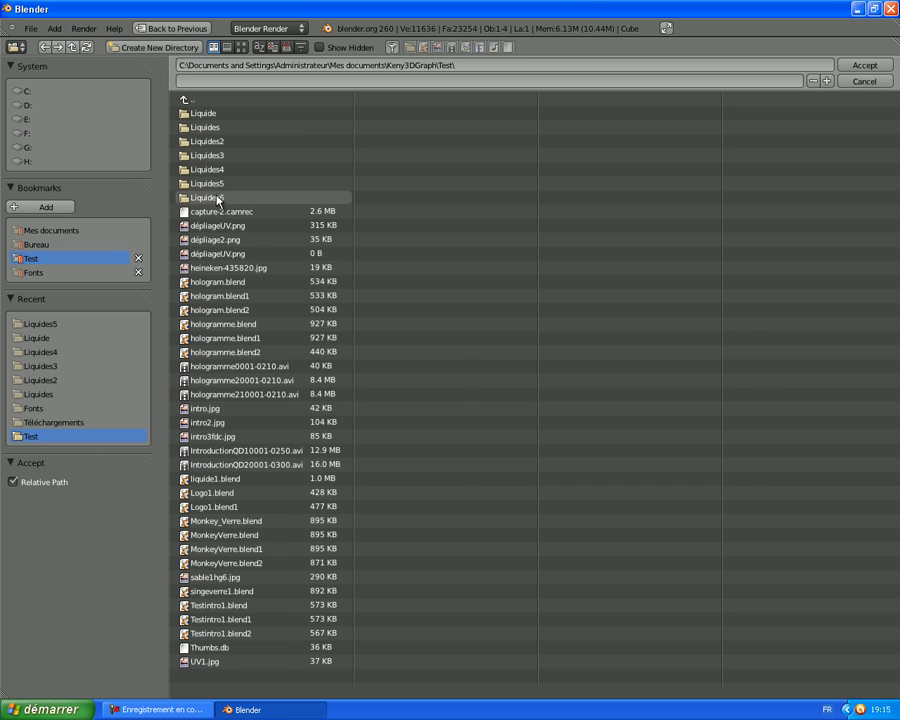
Step: Use the Liquides6 folder as the domain's bake cache location
left_click(277, 197)
left_click(867, 65)
scroll(408, 261, "down", 4)
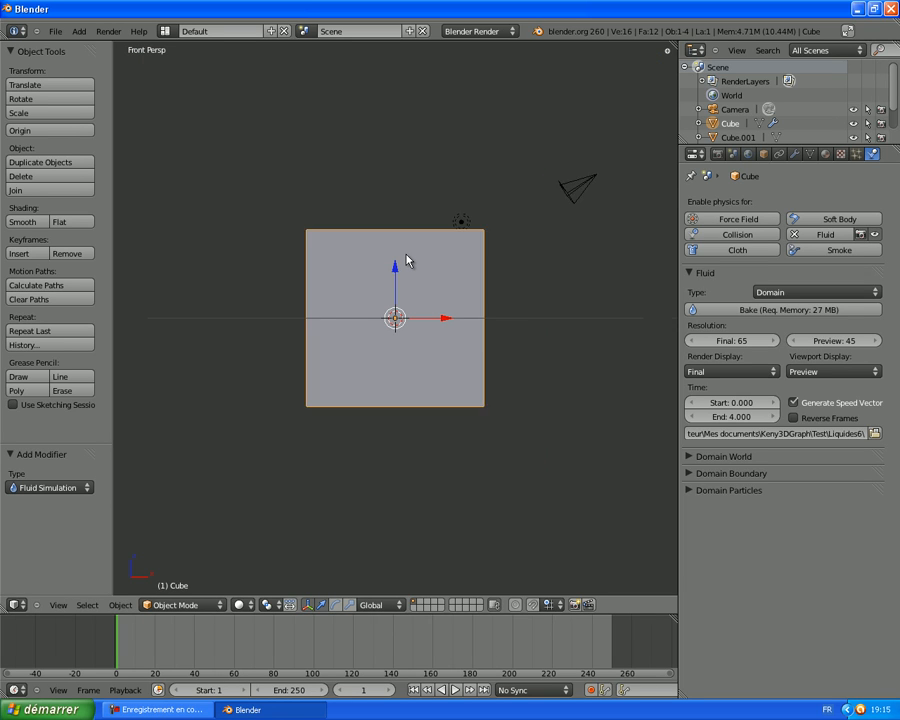
scroll(406, 261, "up", 1)
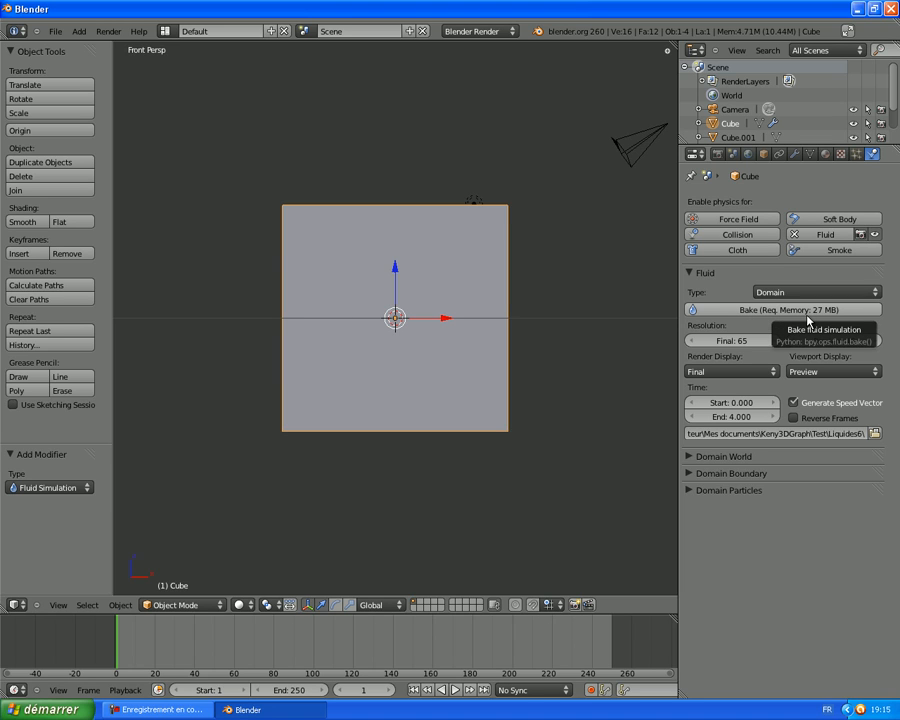
Step: Set the fluid domain's final resolution to 200
left_click(738, 344)
type("2")
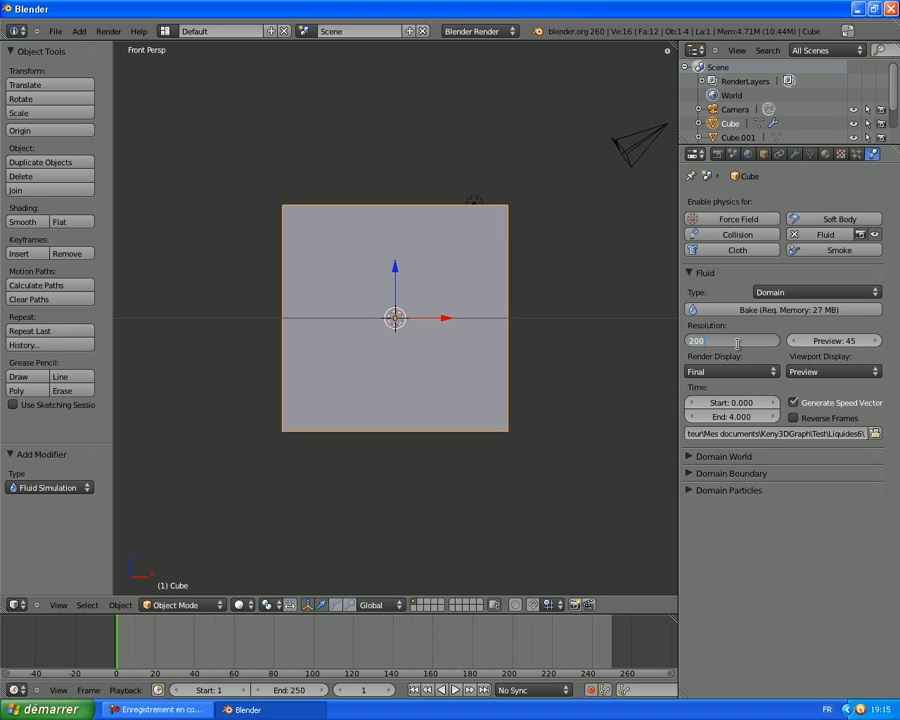
type("00")
key("Return")
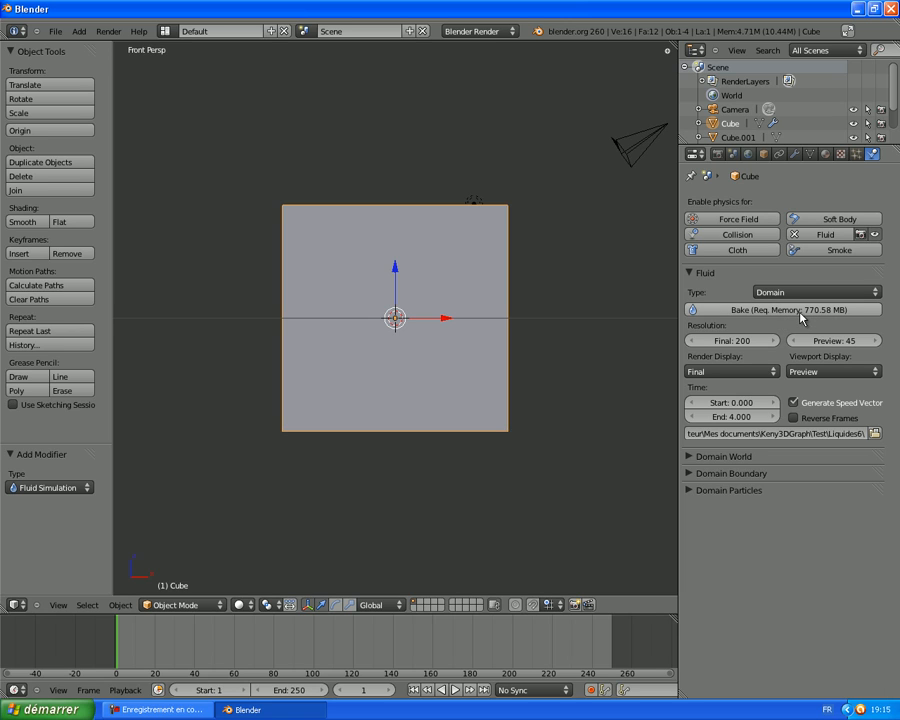
Step: Return the fluid domain's final resolution to 65
left_click(746, 341)
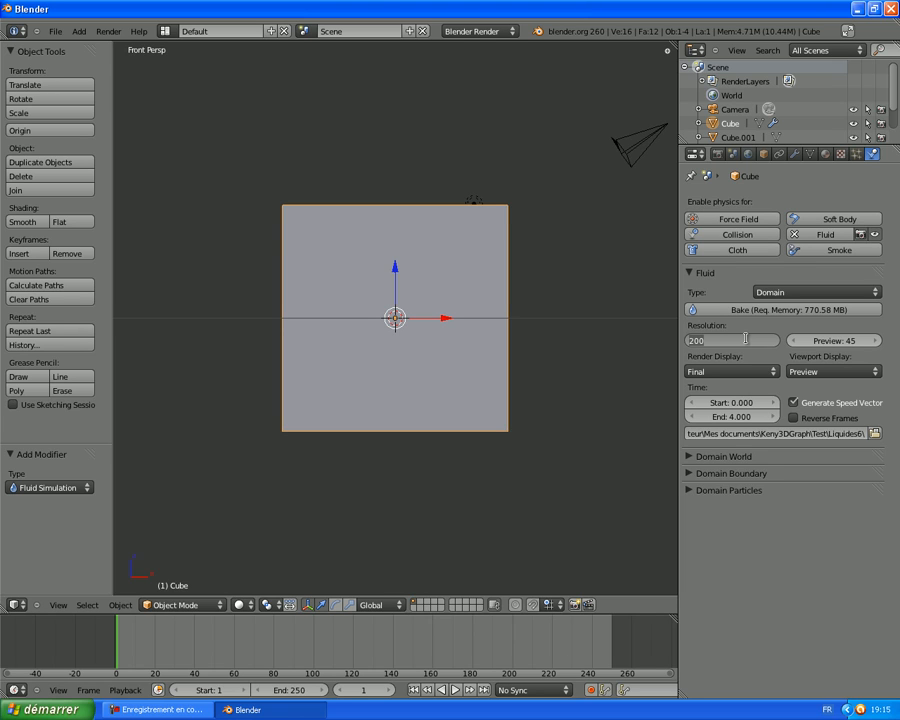
type("65")
key("Return")
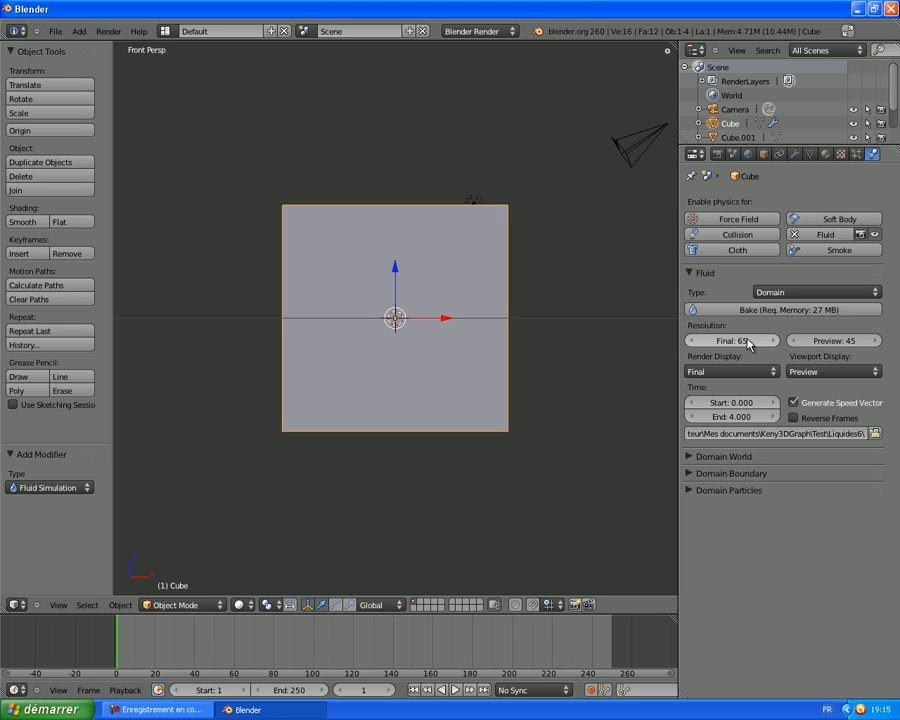
Step: Set the fluid domain's preview resolution to 70
left_click(831, 341)
type("710")
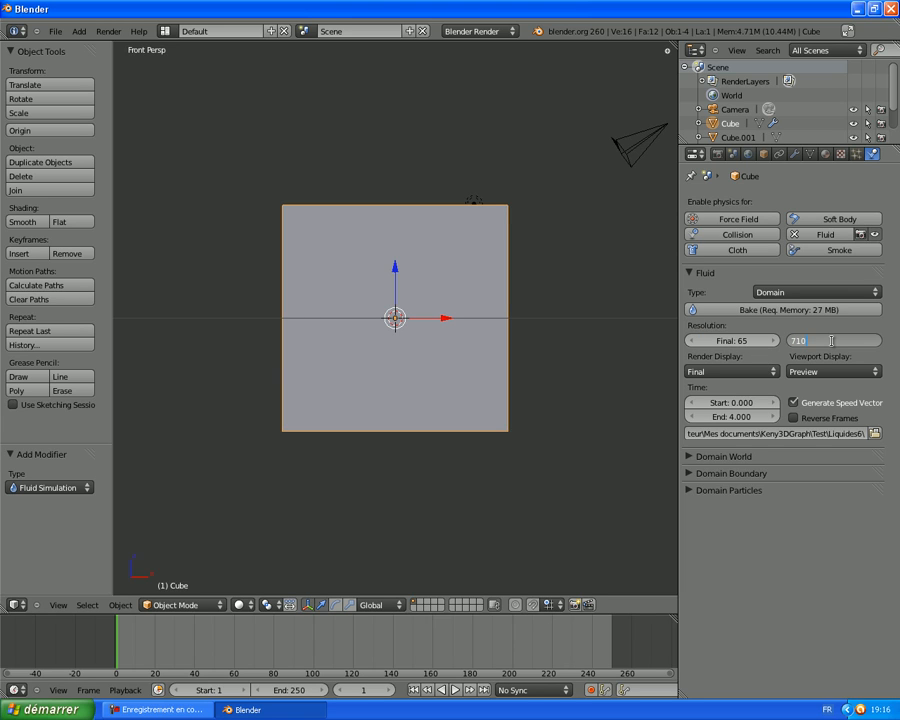
key("Return")
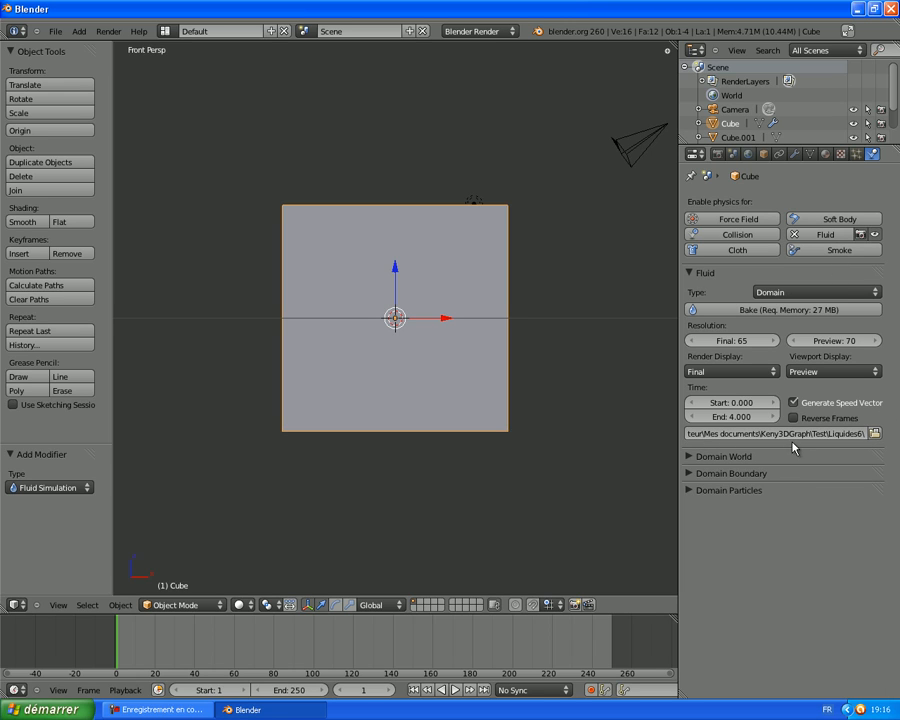
scroll(355, 278, "down", 3)
scroll(355, 278, "up", 3)
Step: Examine the Domain World settings and the available viscosity presets, keeping Water
left_click(744, 462)
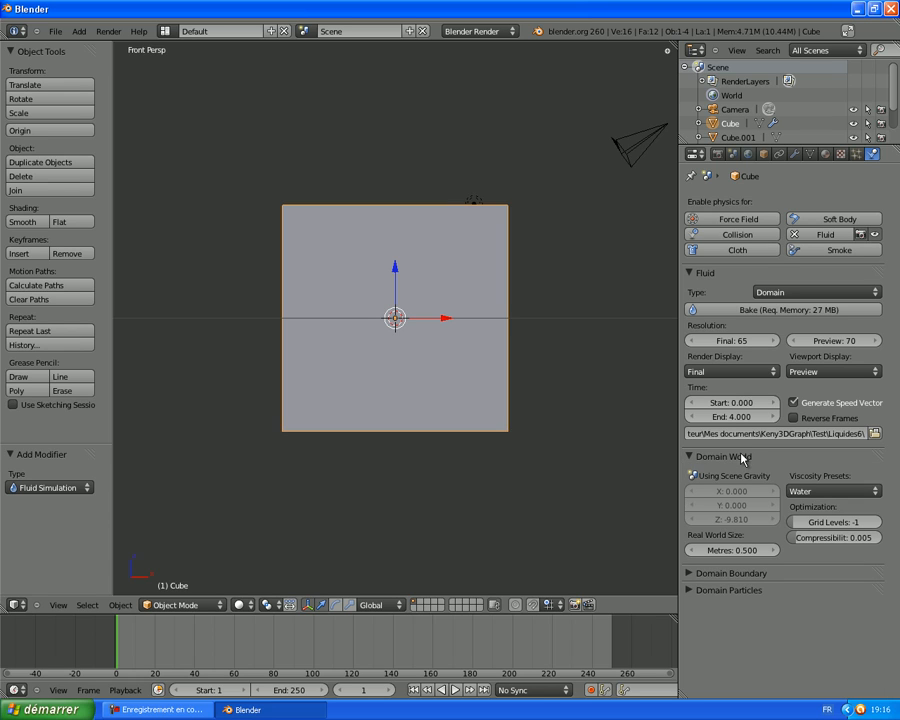
left_click(829, 492)
left_click(830, 496)
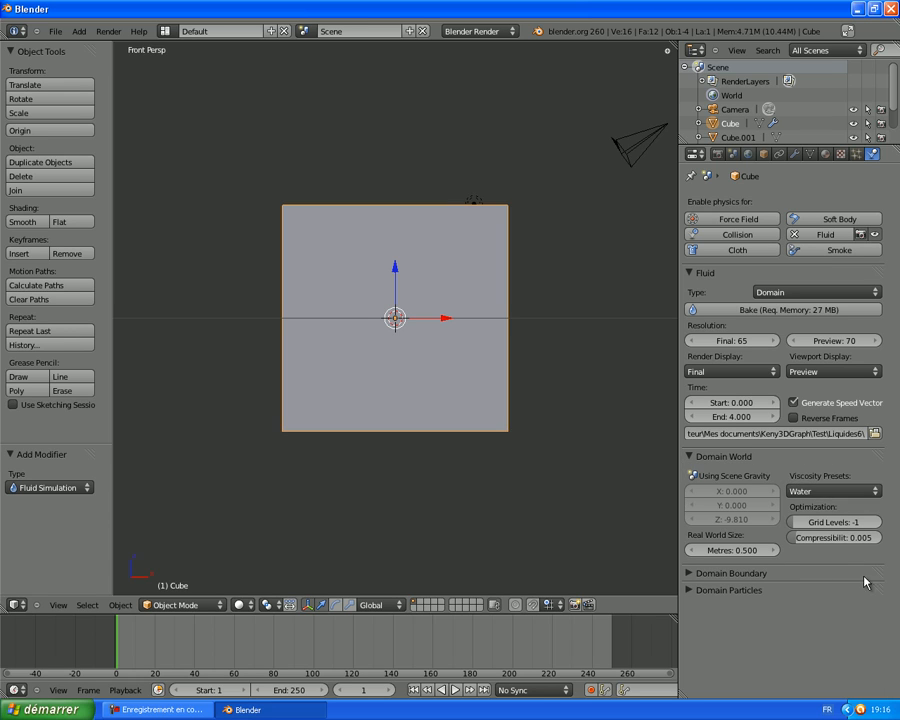
left_click(883, 493)
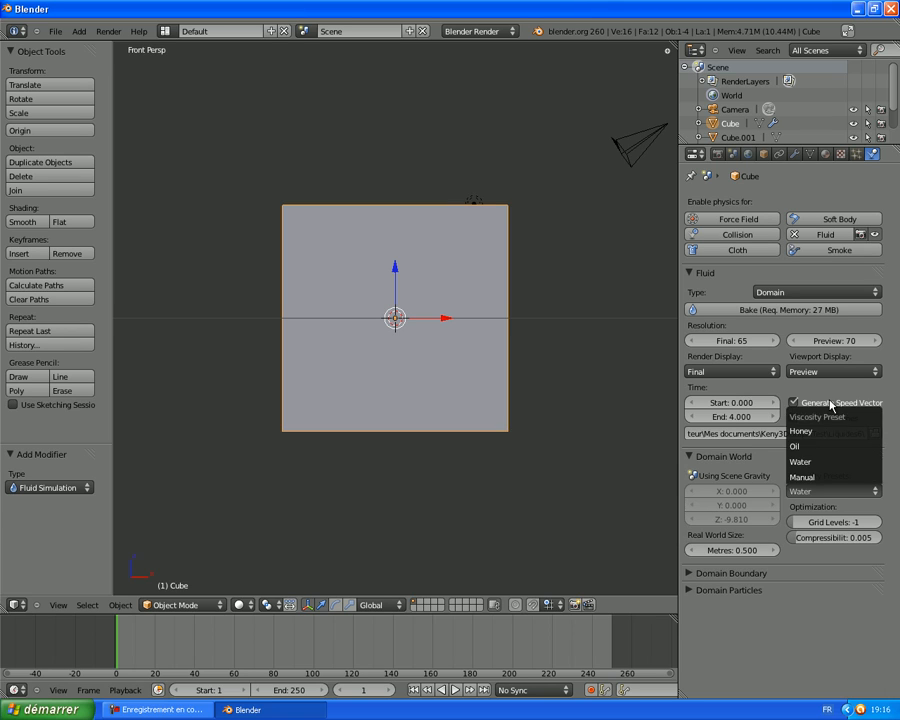
Step: Examine the Domain Boundary and Domain Particles settings without editing them
left_click(742, 573)
left_click(742, 573)
left_click(740, 588)
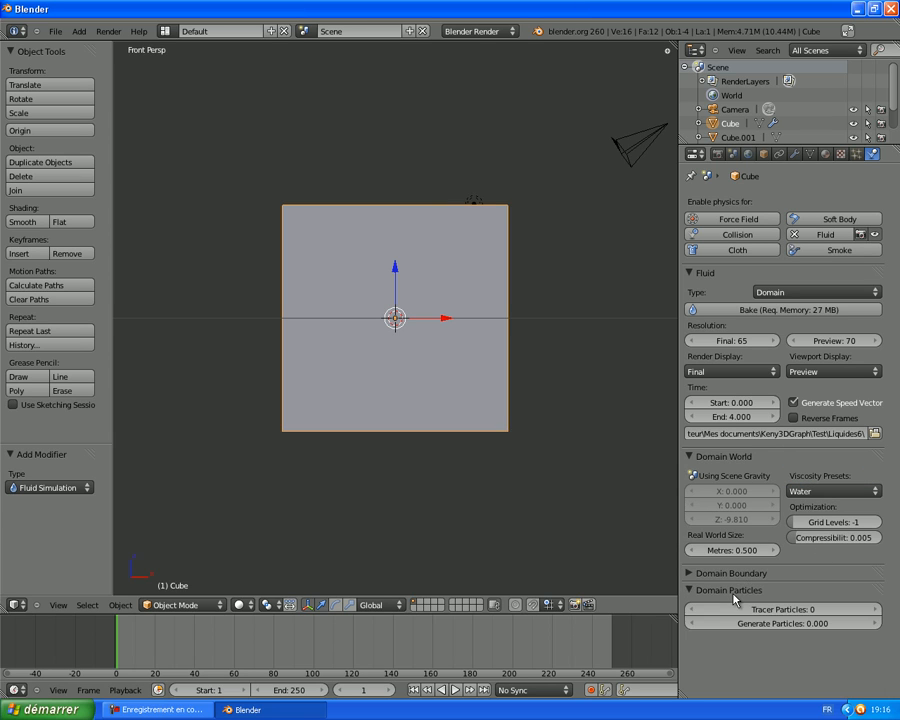
left_click(740, 588)
left_click(739, 574)
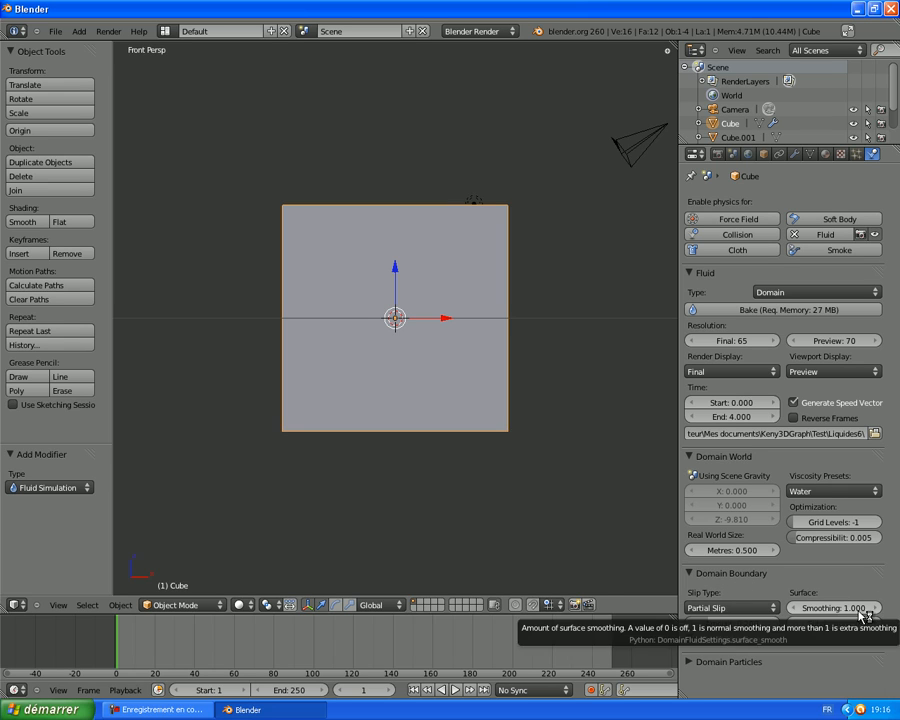
left_click(727, 661)
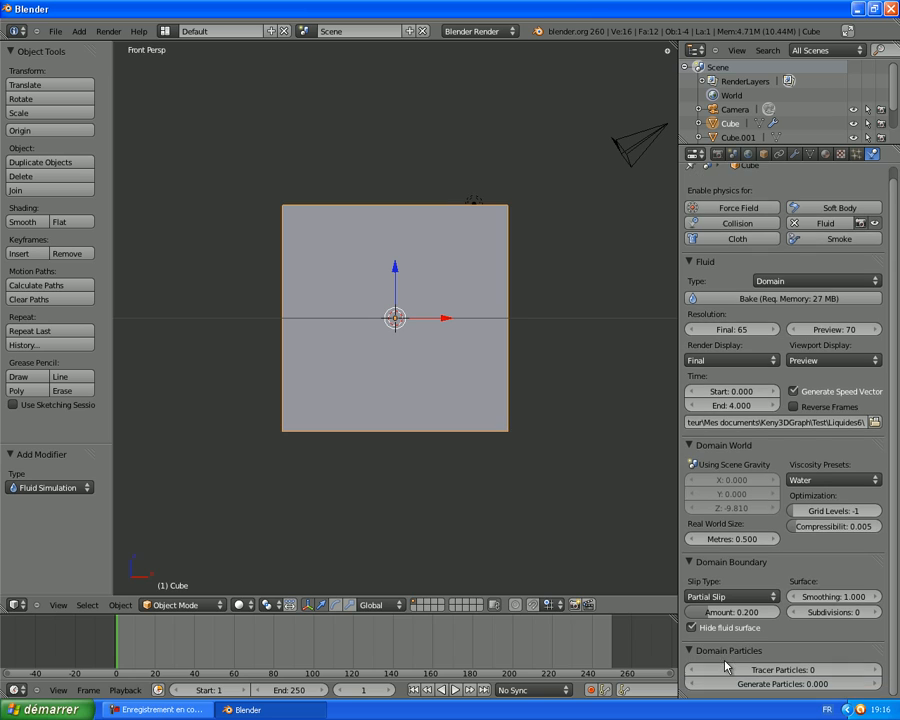
left_click(705, 650)
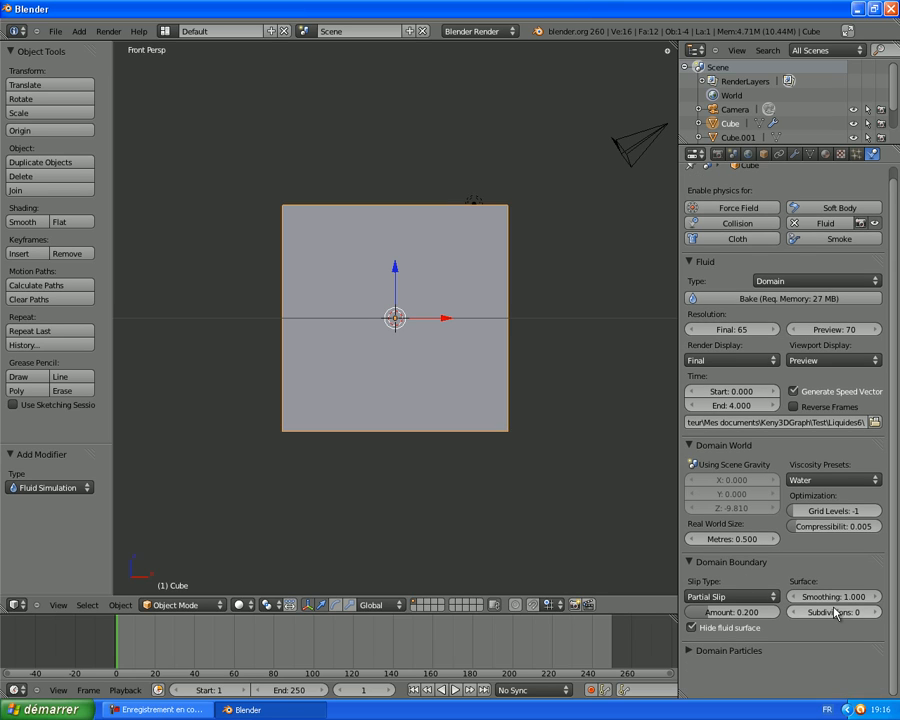
left_click(700, 562)
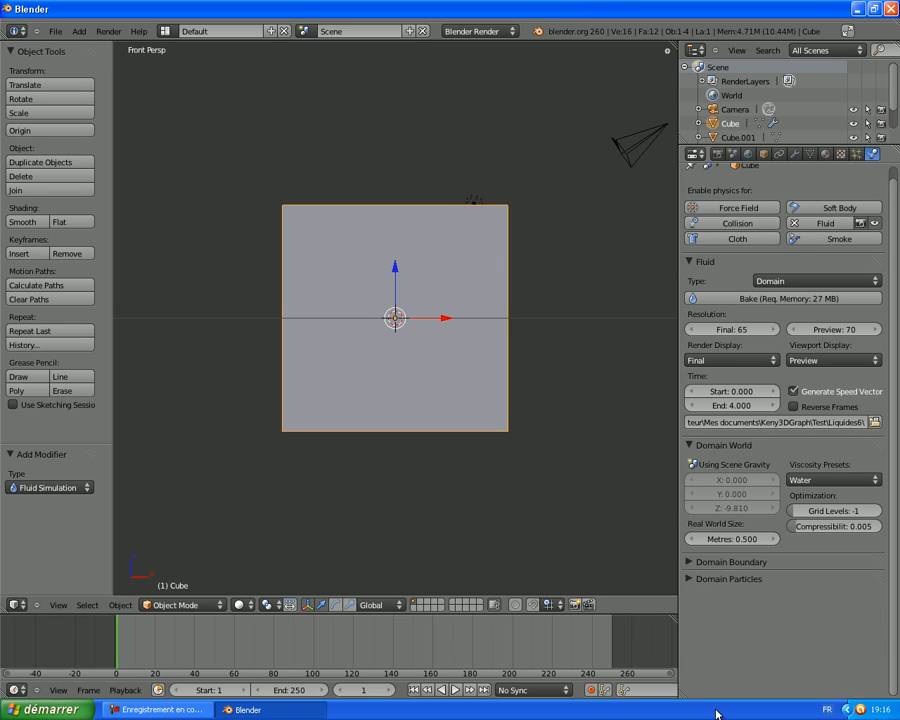
scroll(660, 650, "up", 1)
scroll(434, 426, "down", 2)
scroll(484, 424, "up", 2)
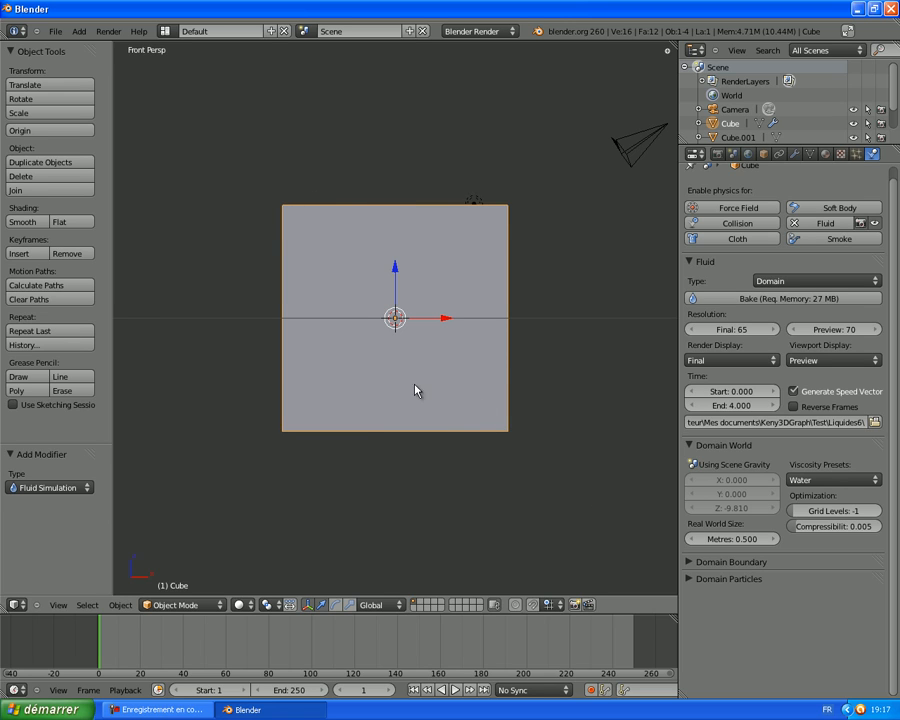
Step: Enable fluid physics on the flattened block at the cube's base and set its fluid type to Fluid
right_click(383, 393)
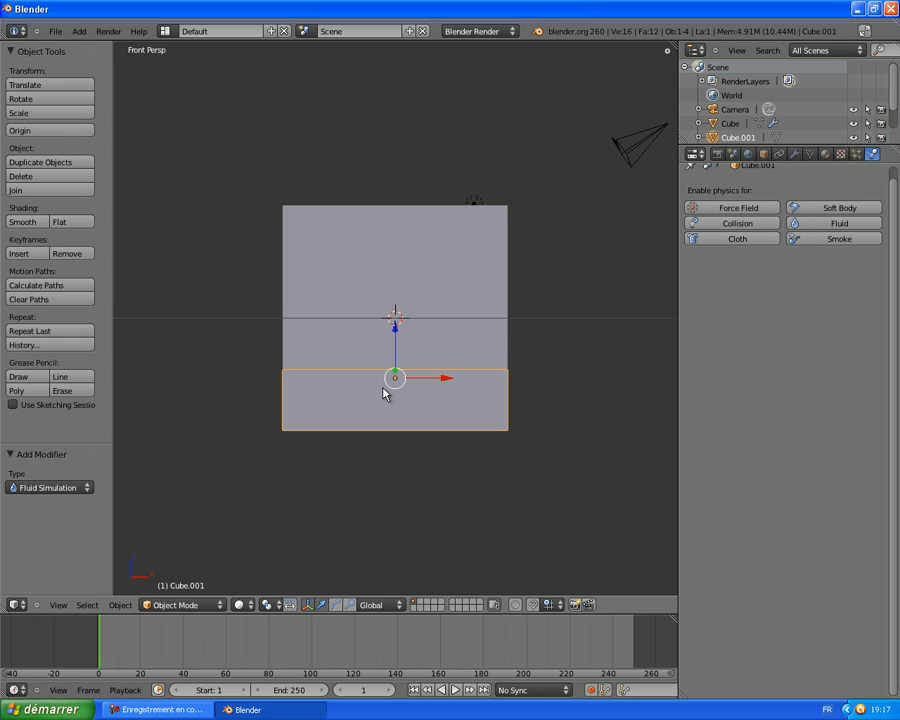
scroll(384, 392, "up", 4)
scroll(633, 325, "down", 5)
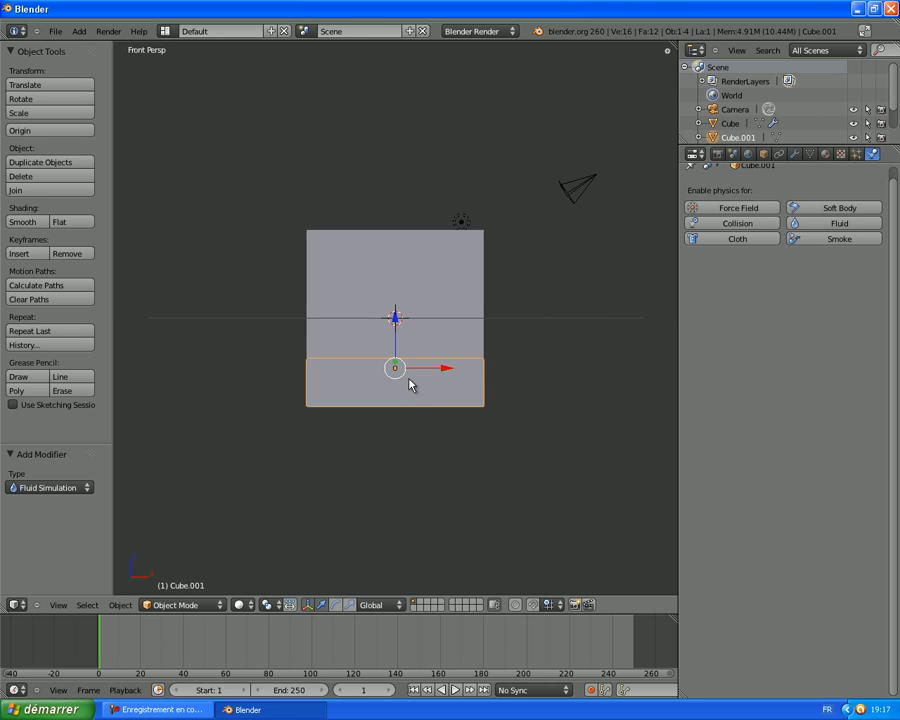
left_click(850, 224)
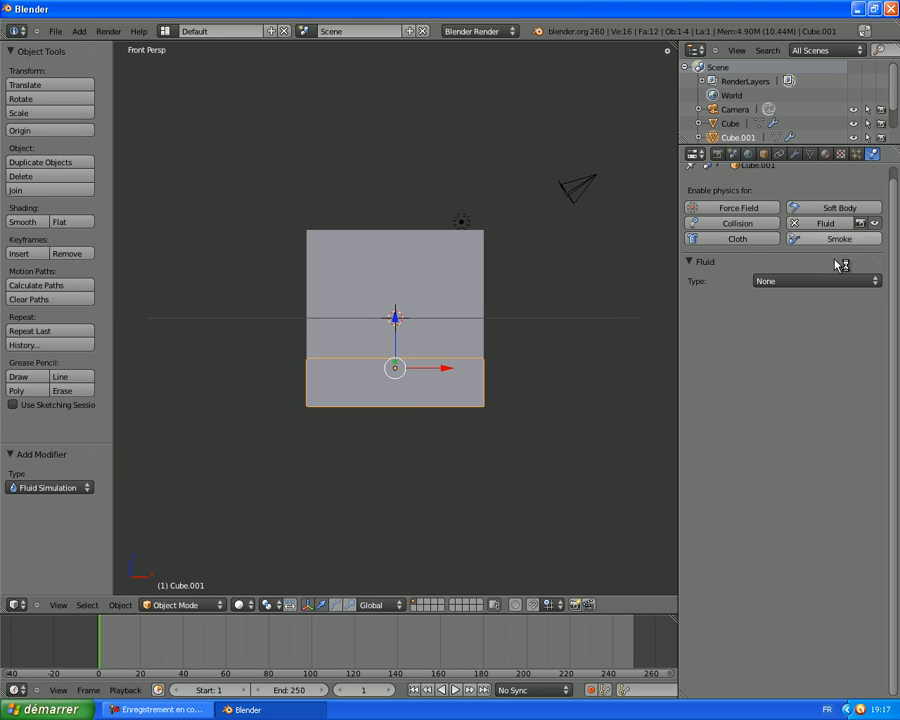
left_click(812, 281)
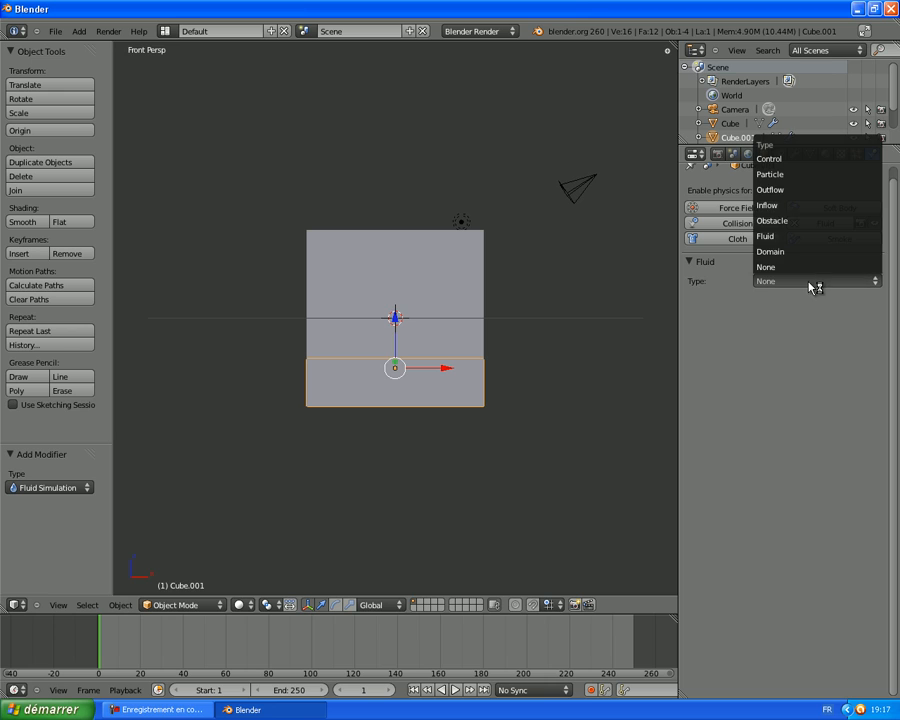
left_click(781, 241)
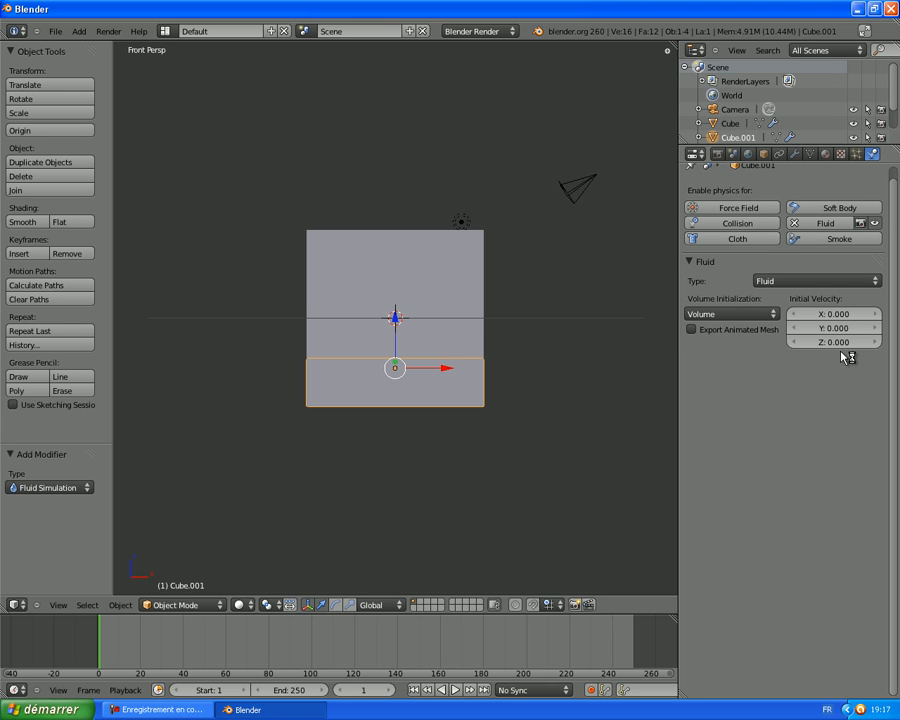
scroll(480, 356, "up", 4)
scroll(467, 361, "down", 4)
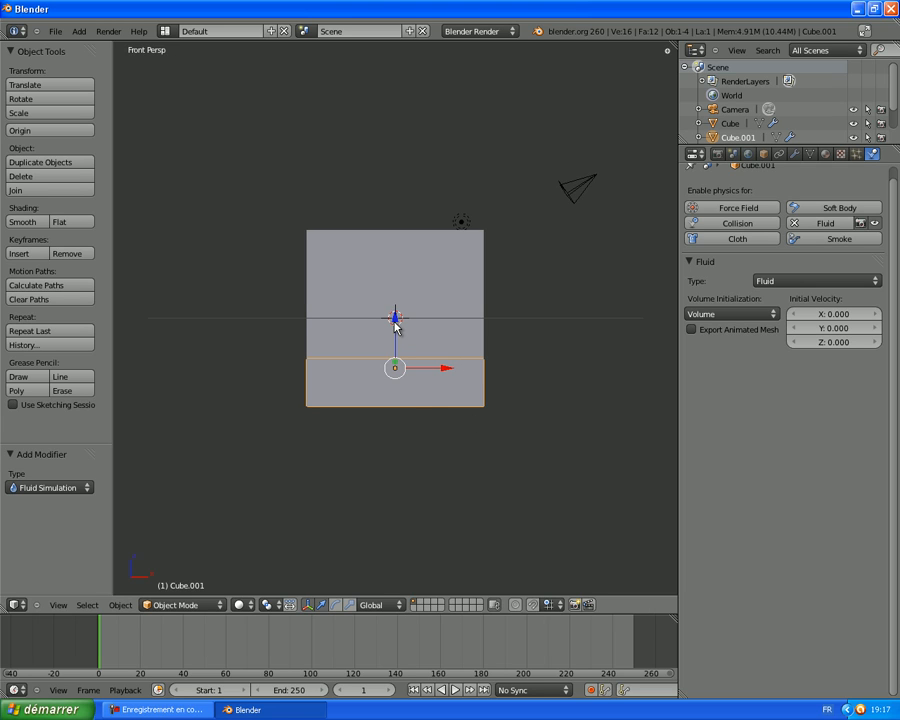
Step: Add an icosphere mesh at the centre of the domain cube
left_click(79, 31)
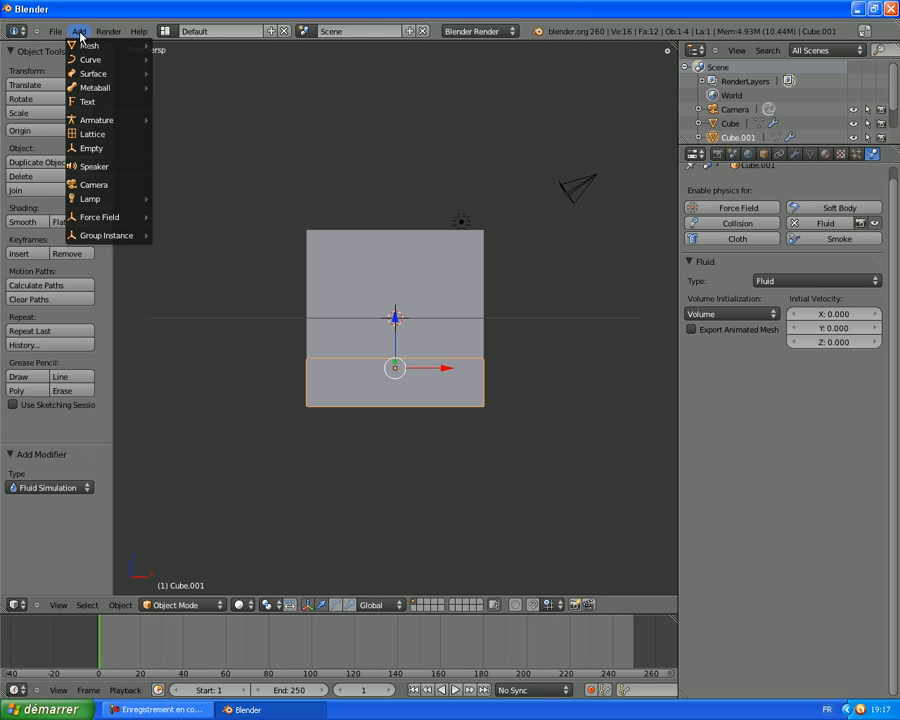
mouse_move(95, 48)
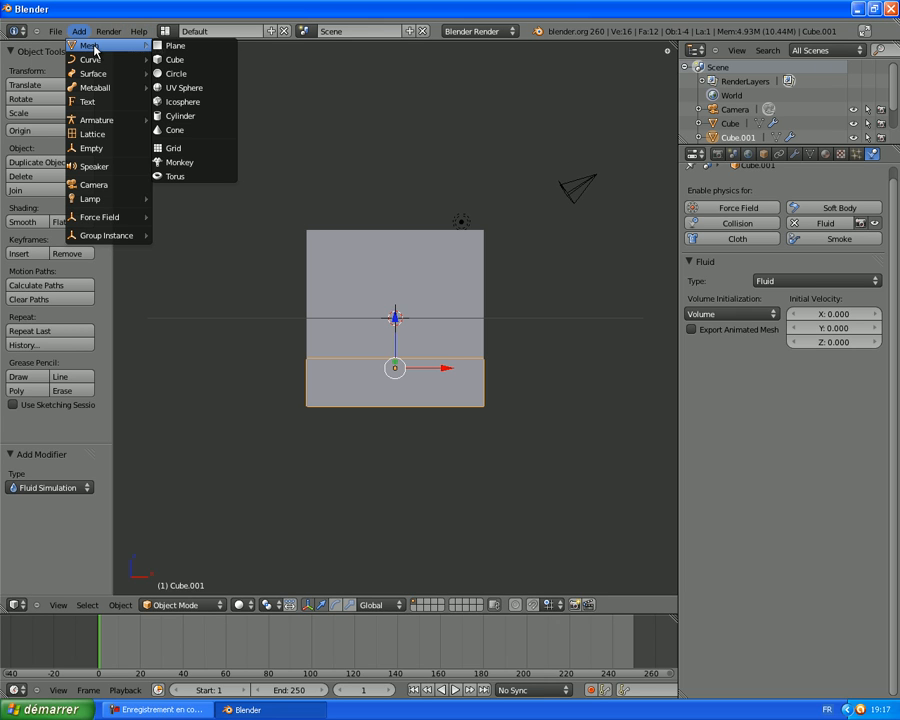
left_click(195, 101)
scroll(405, 340, "up", 4)
scroll(405, 340, "down", 1)
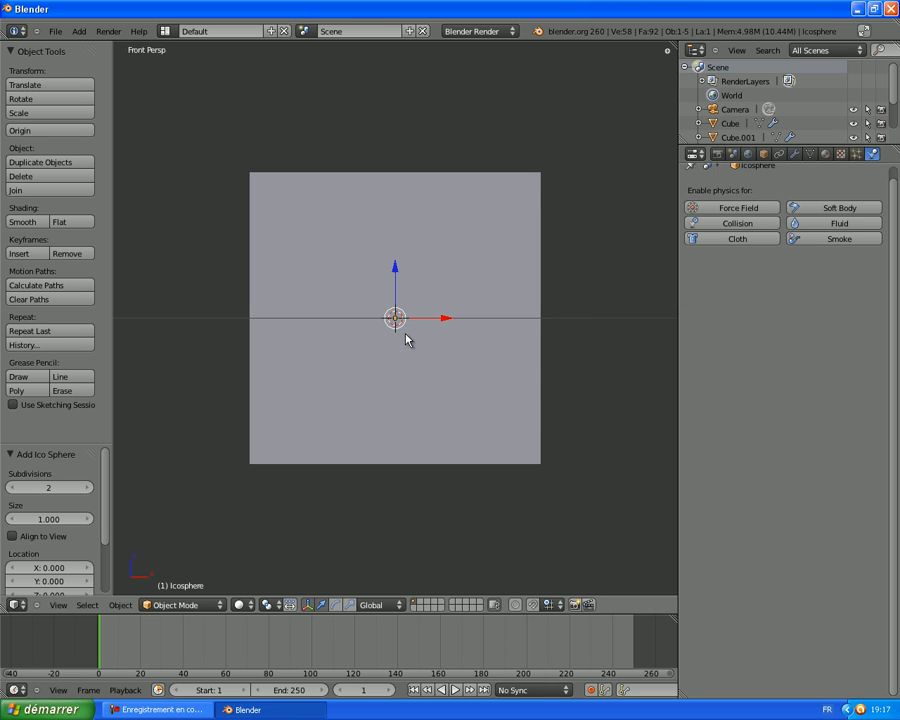
Step: Show the scene in wireframe and raise the icosphere about 2.6 units along the Z axis inside the domain cube
key("z")
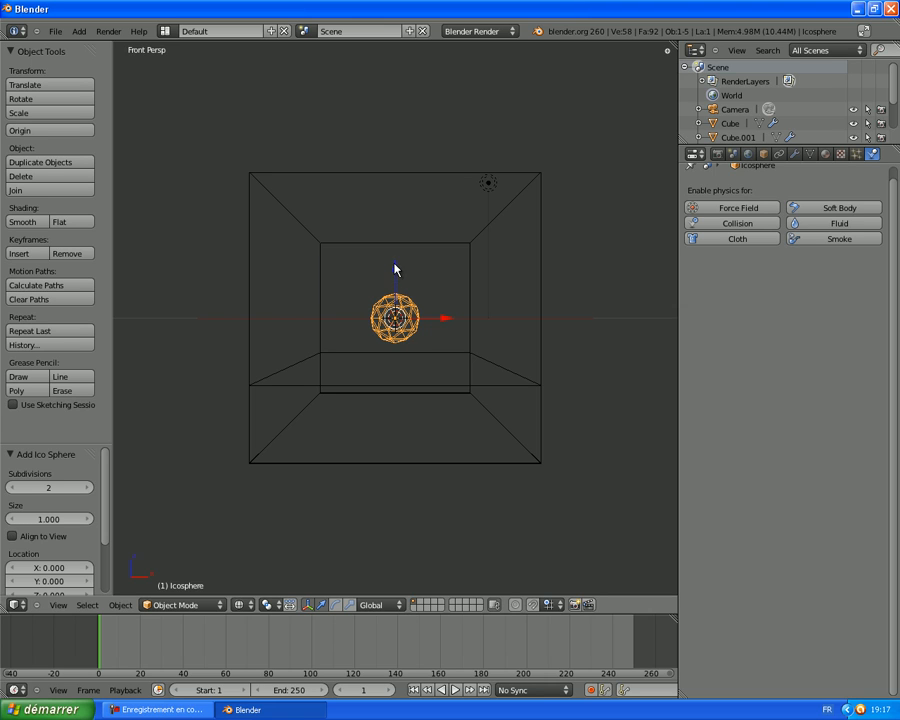
key("g")
key("z")
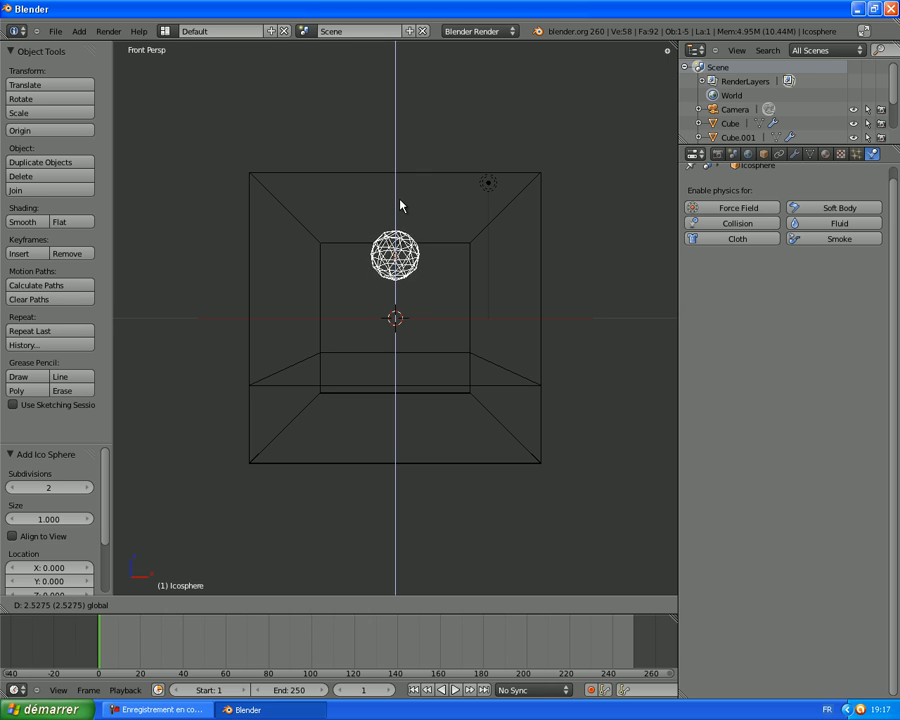
left_click(400, 208)
scroll(402, 215, "down", 8)
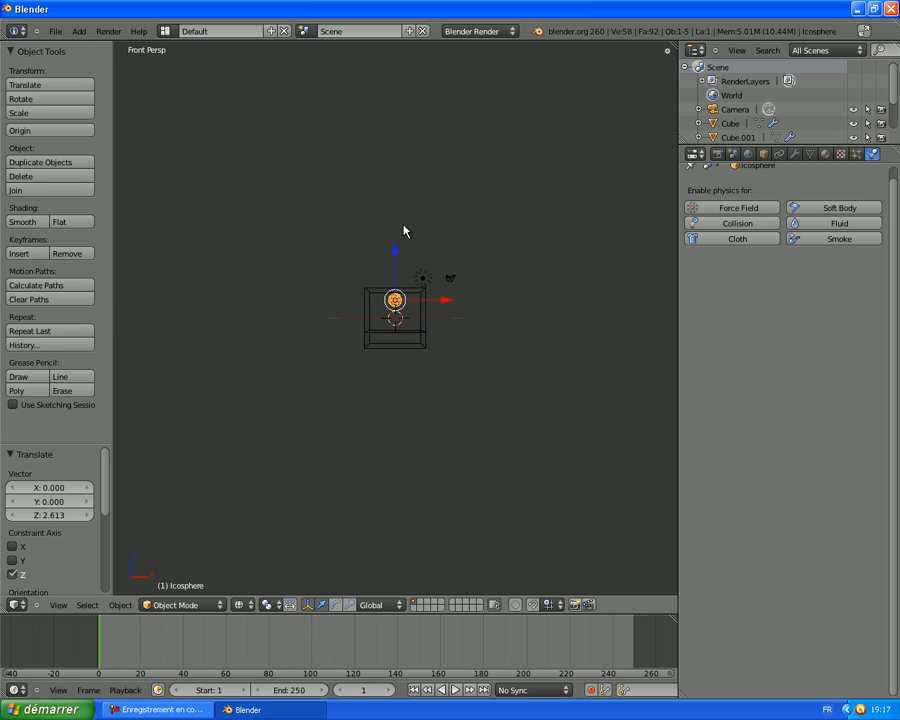
scroll(404, 231, "up", 7)
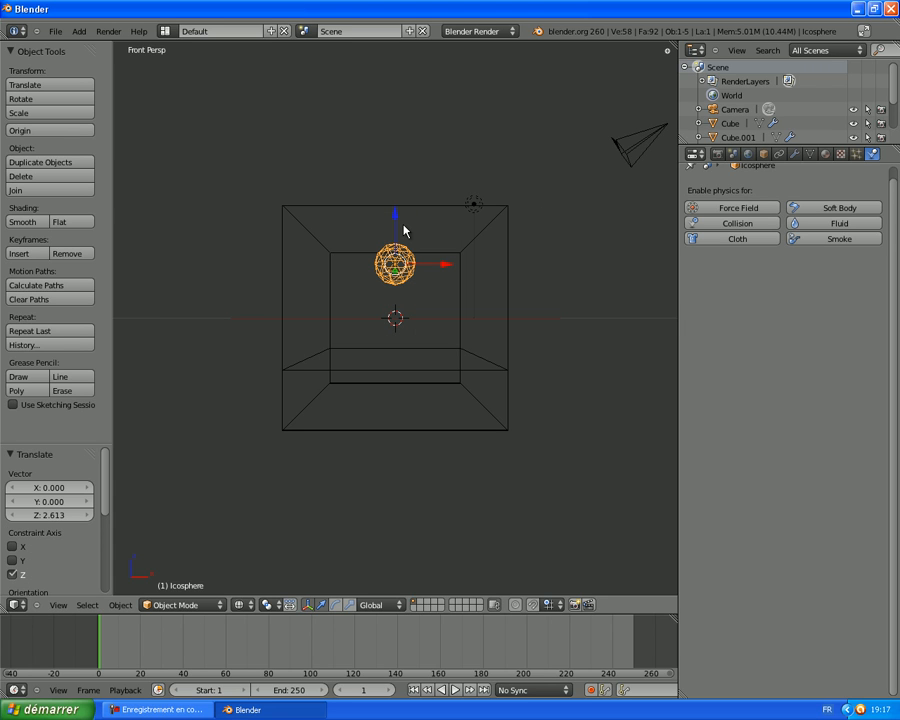
Step: Compare solid and wireframe shading, keep wireframe, and raise the icosphere about another 0.34 units along Z
key("z")
scroll(403, 230, "down", 4)
scroll(403, 230, "up", 5)
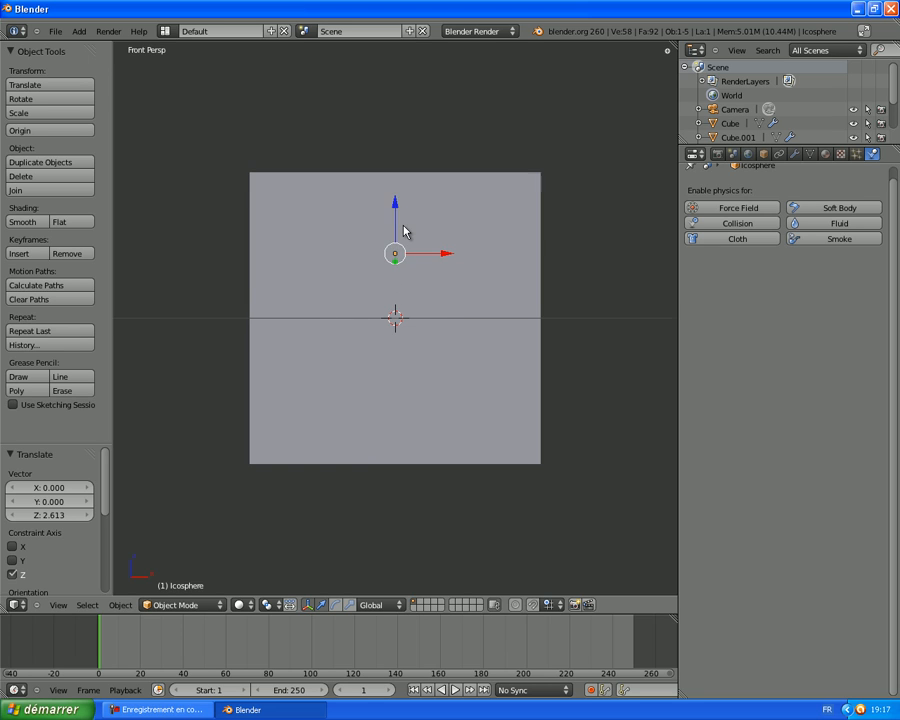
scroll(403, 231, "up", 2)
key("z")
scroll(404, 230, "down", 5)
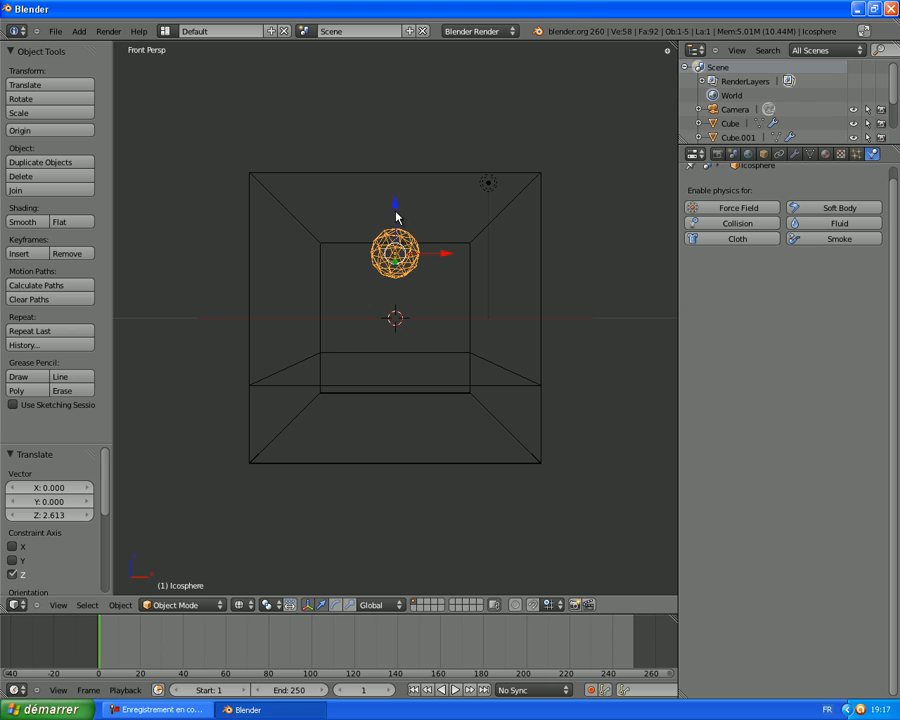
left_click_drag(396, 211, 394, 206)
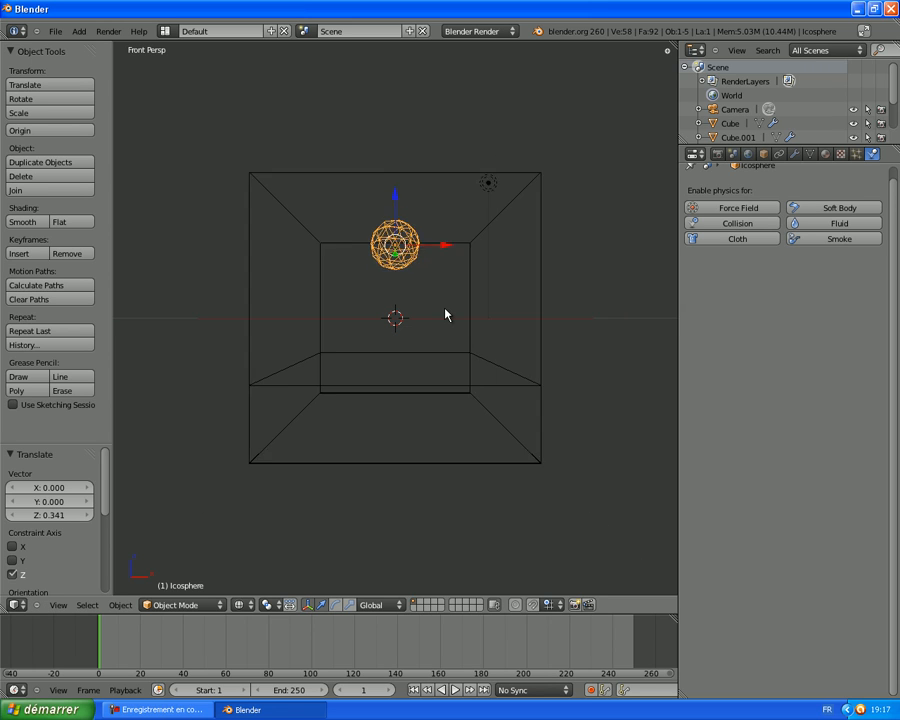
Step: Scale the icosphere down uniformly, first by a factor of about 0.87 and again by about 0.49
scroll(446, 312, "down", 2)
key("s")
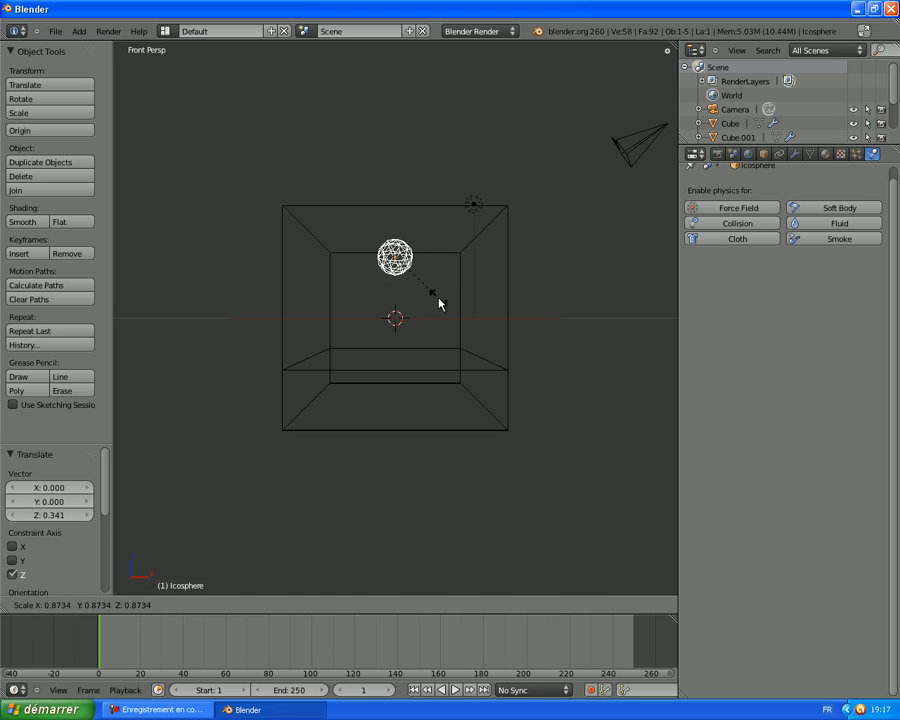
left_click(436, 302)
scroll(436, 302, "up", 2)
scroll(437, 302, "down", 2)
scroll(438, 303, "up", 1)
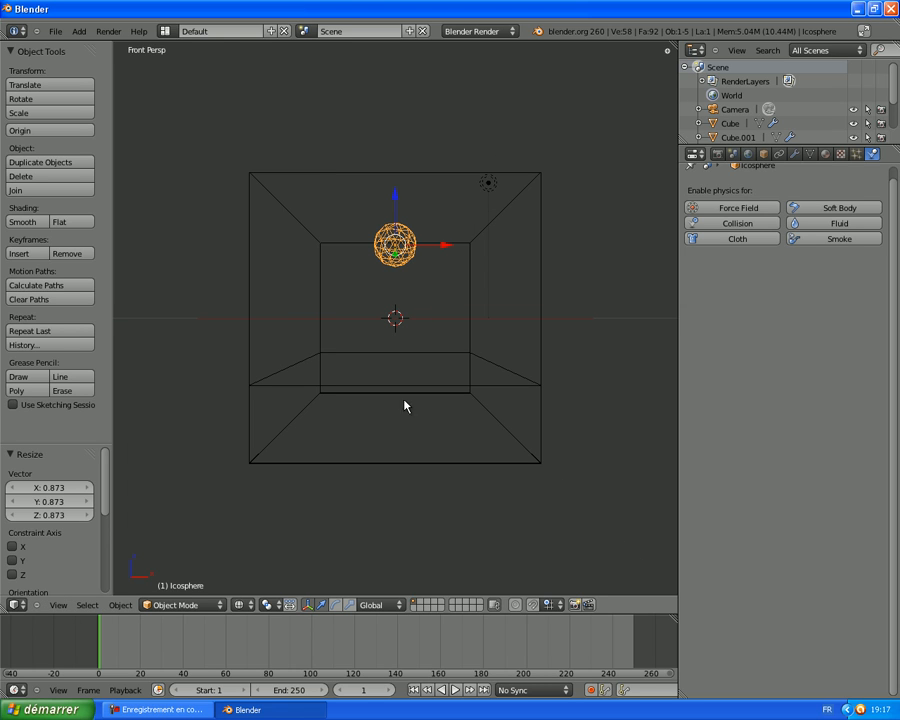
key("s")
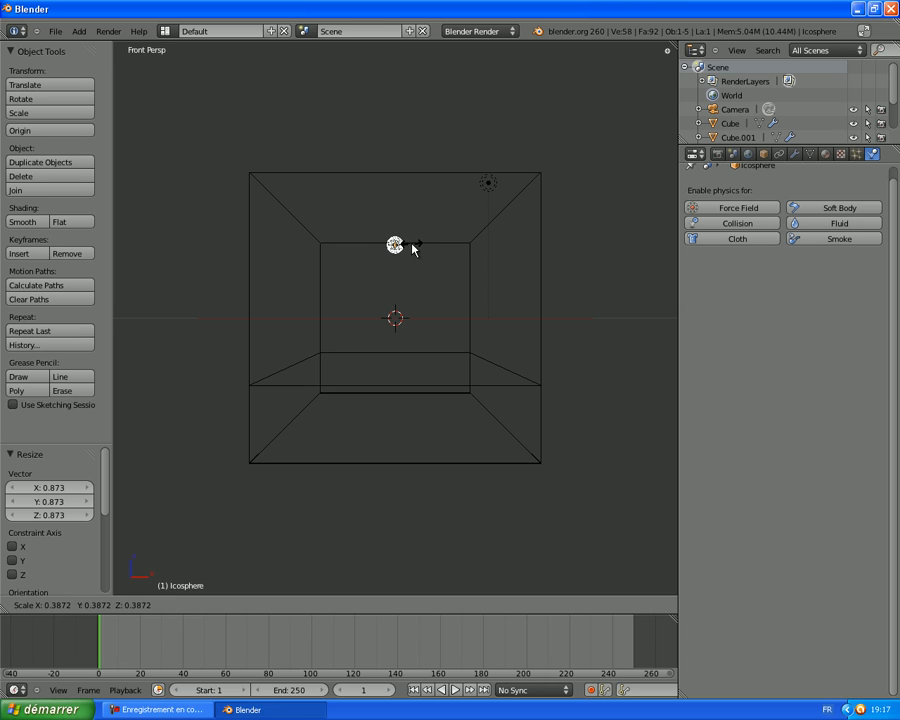
left_click(418, 249)
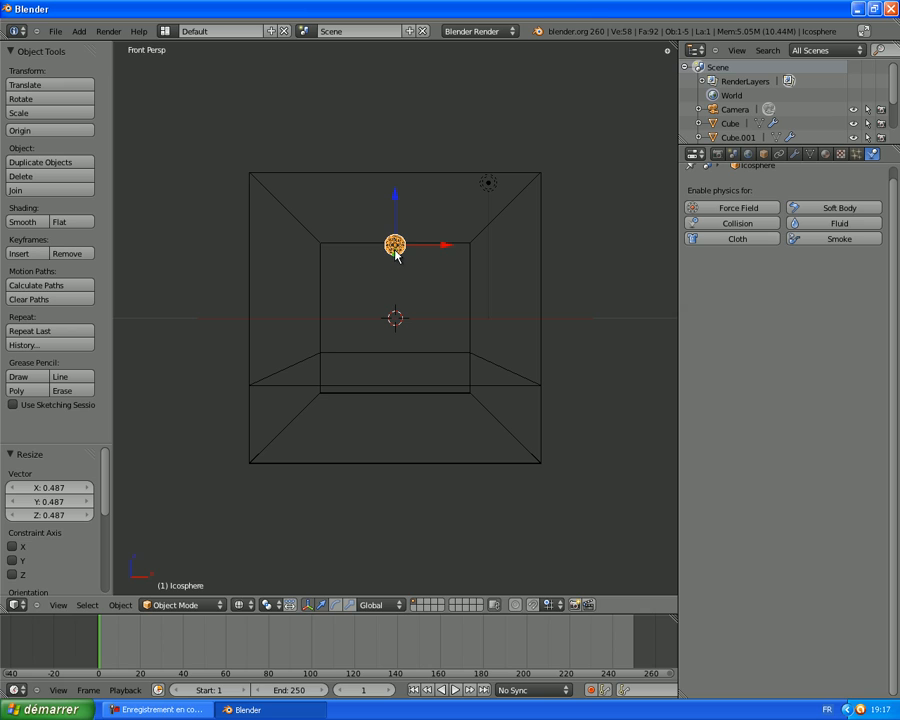
Step: Enable fluid physics on the icosphere and set its fluid type to Fluid
left_click(824, 223)
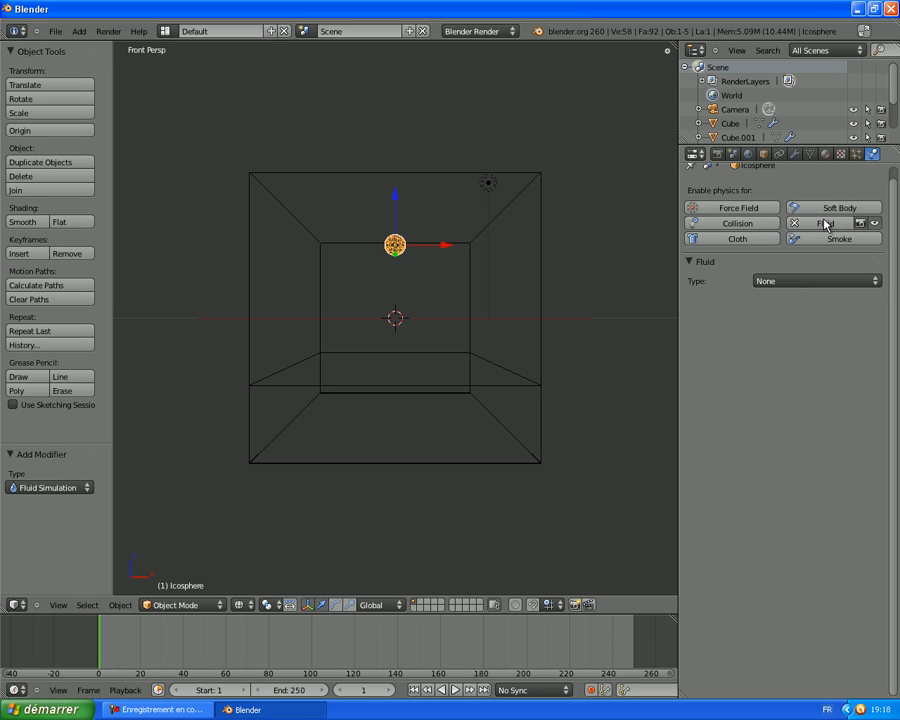
left_click(789, 281)
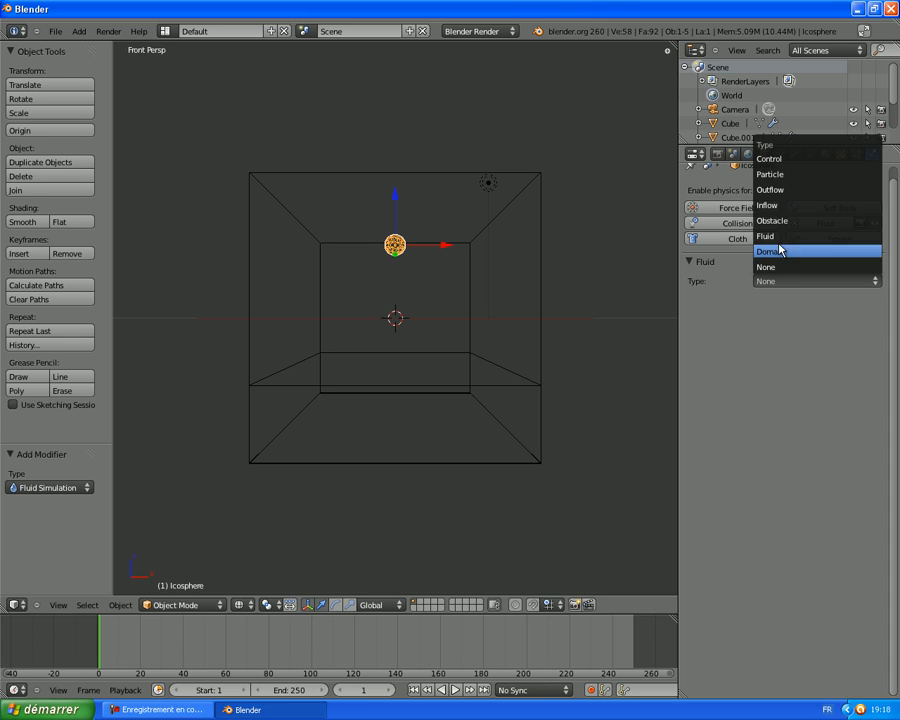
left_click(777, 238)
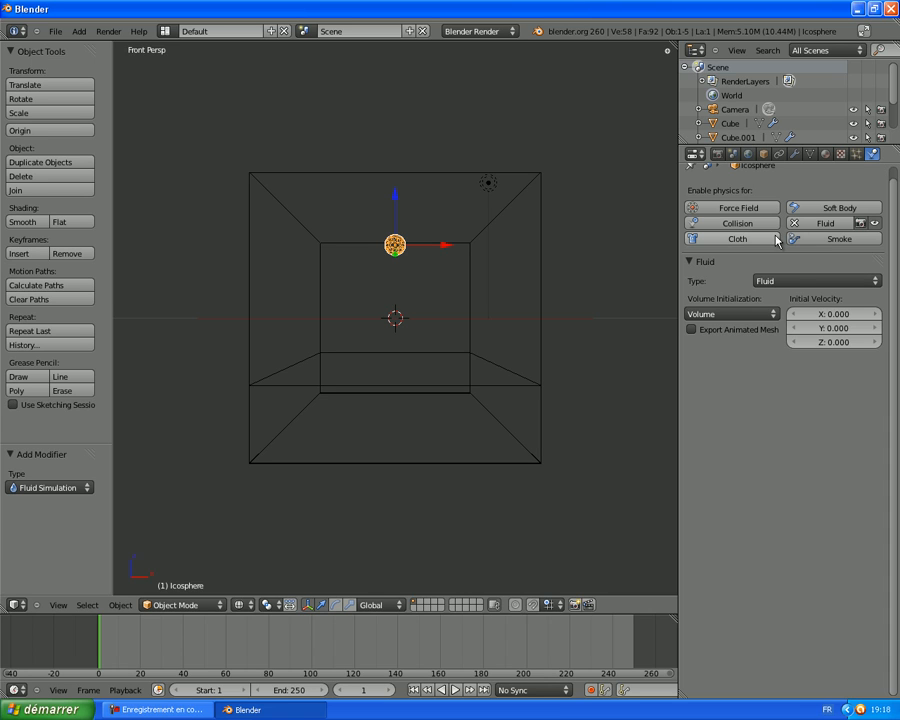
Step: Examine the available fluid types and the icosphere's fluid settings, keeping the type Fluid
left_click(805, 282)
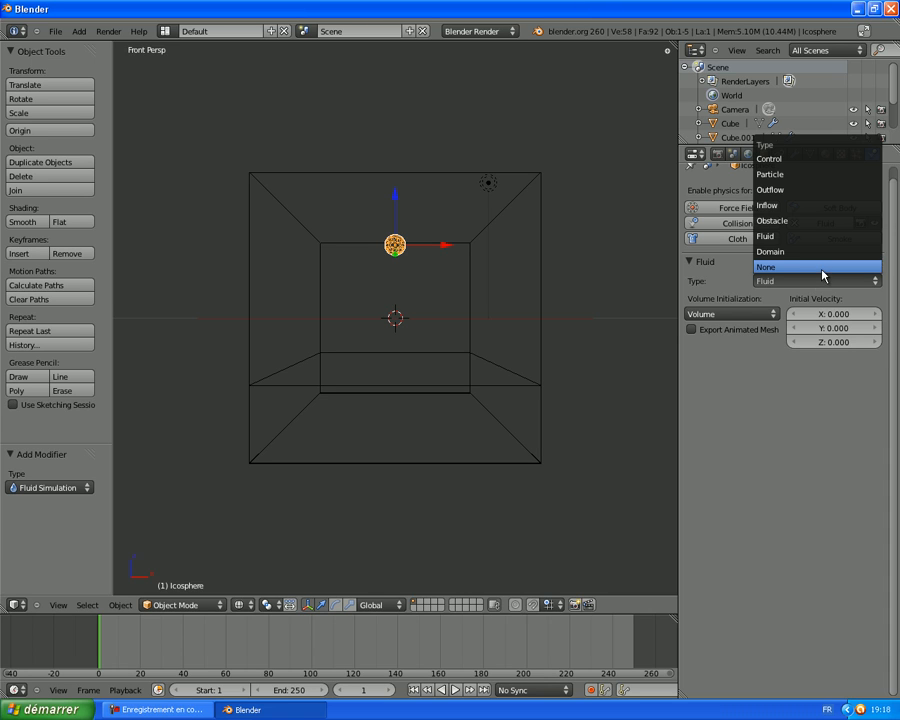
left_click(824, 294)
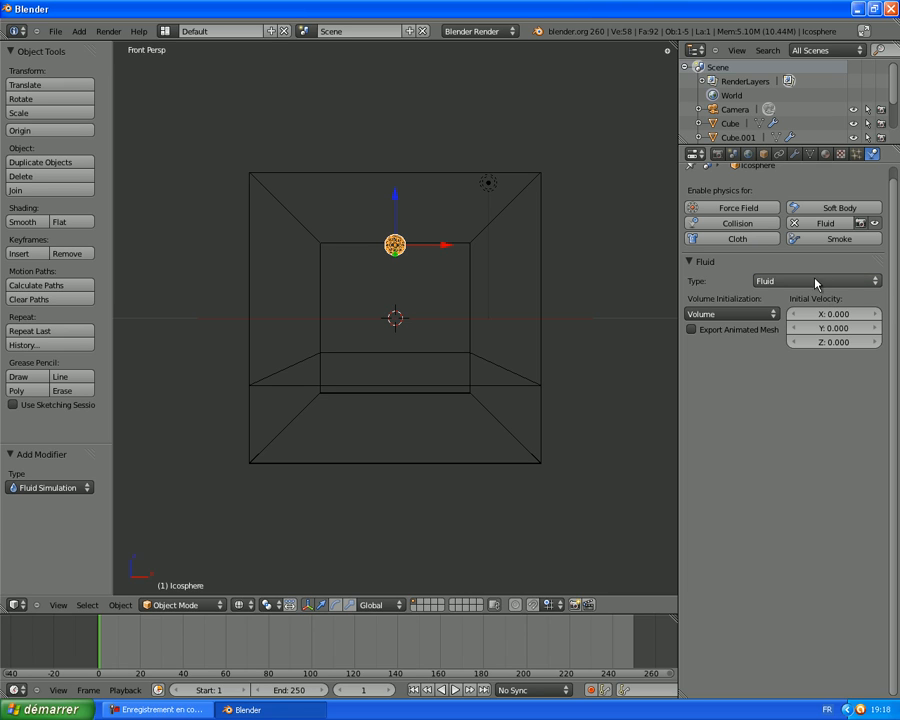
left_click(818, 281)
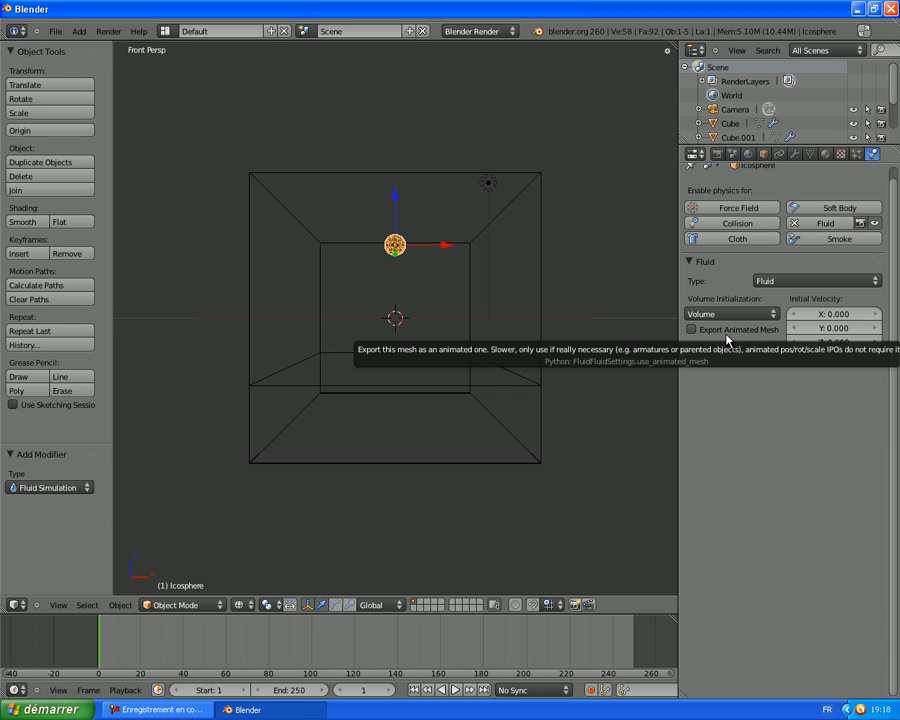
left_click(786, 282)
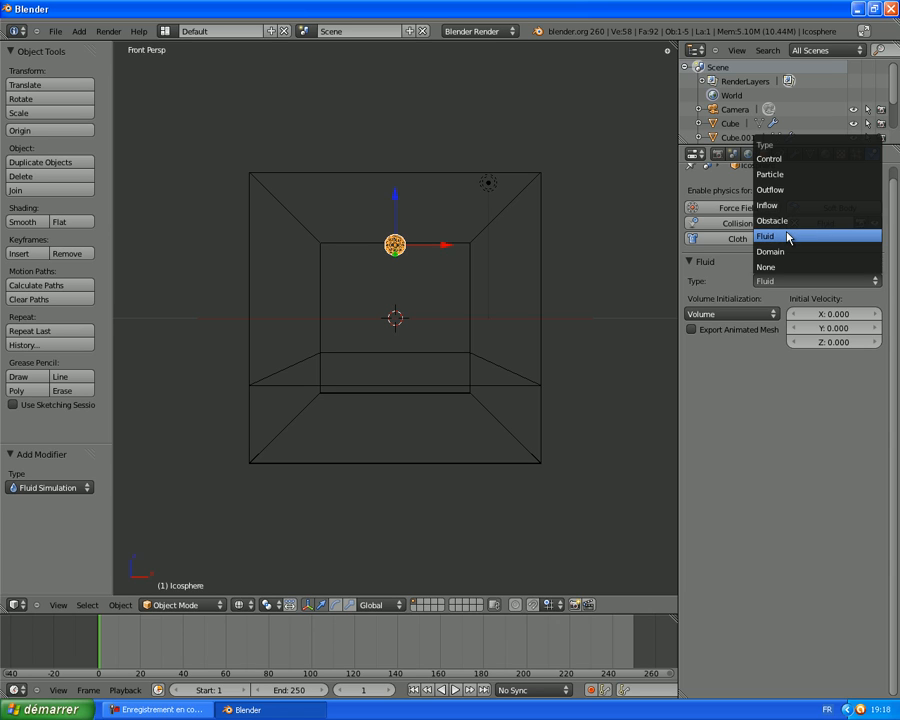
left_click(788, 237)
left_click(792, 282)
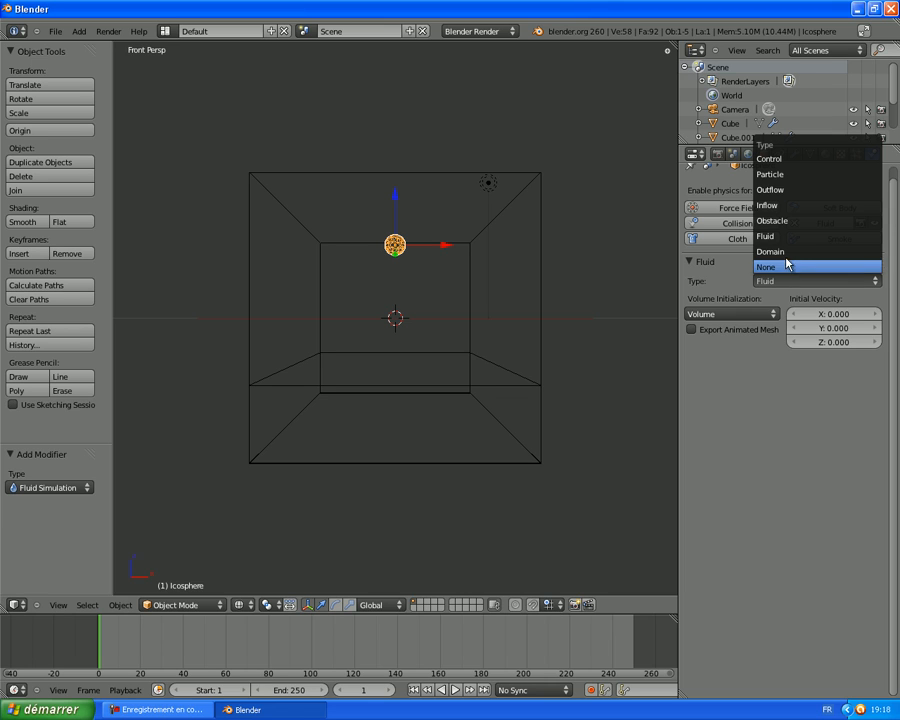
left_click(785, 240)
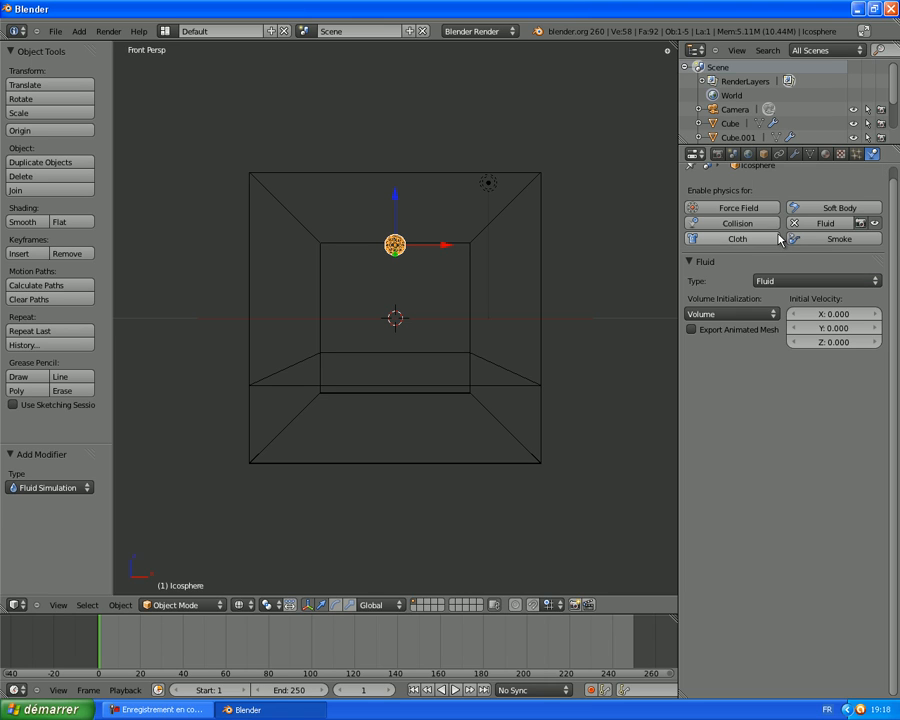
scroll(412, 272, "up", 3)
scroll(412, 272, "down", 3)
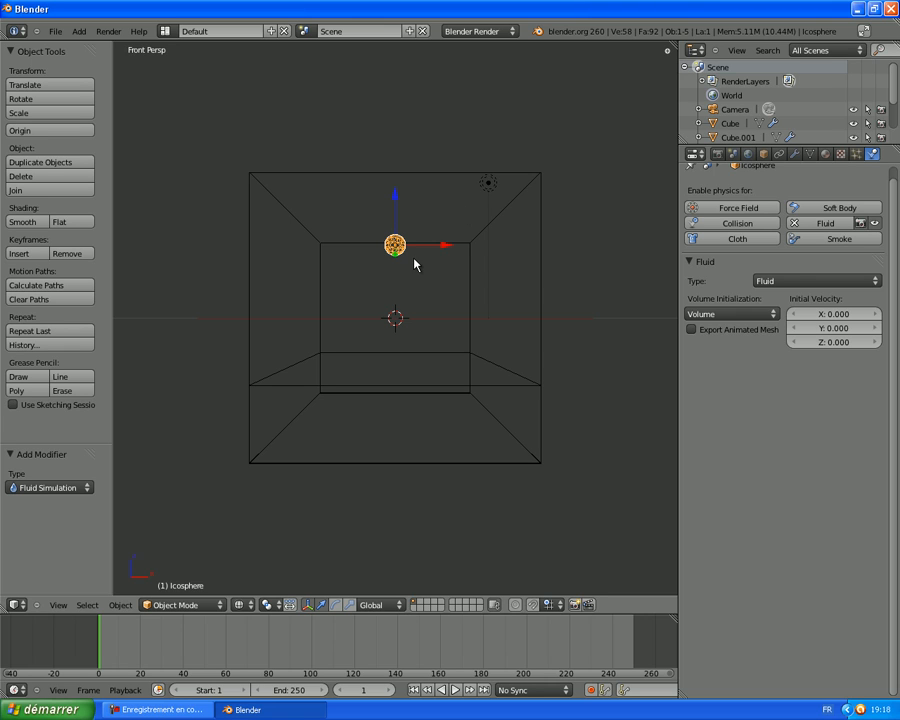
Step: Select the domain cube and keep its fluid type as Domain
right_click(539, 179)
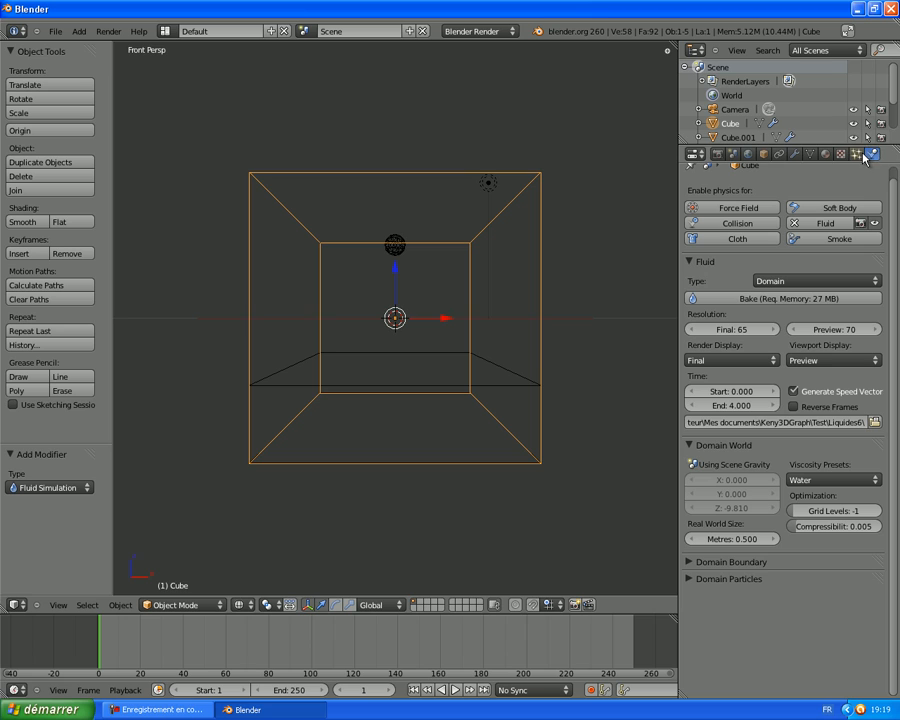
left_click(810, 281)
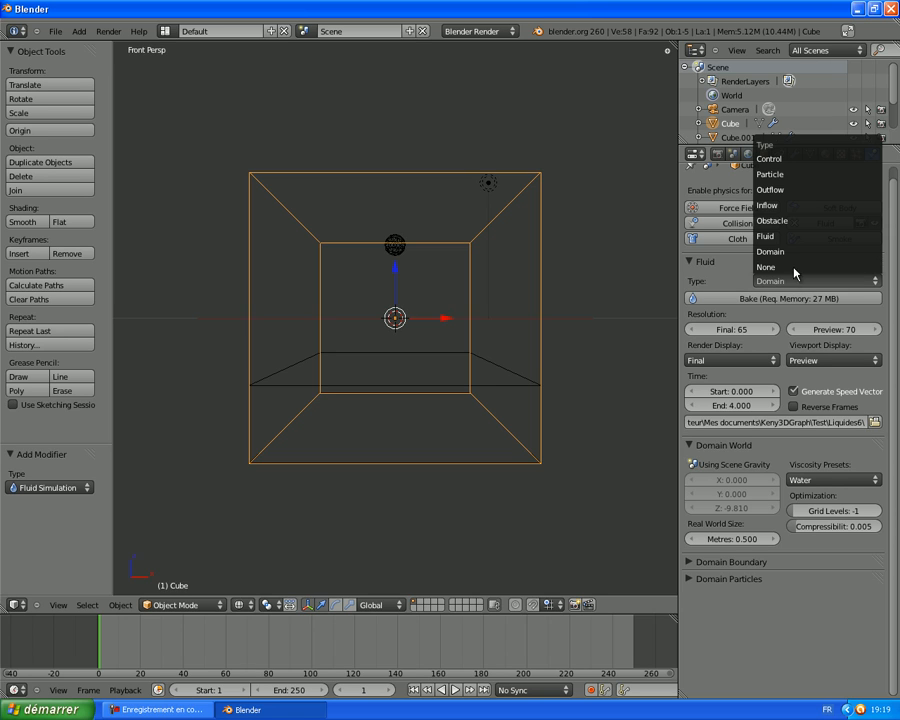
left_click(791, 253)
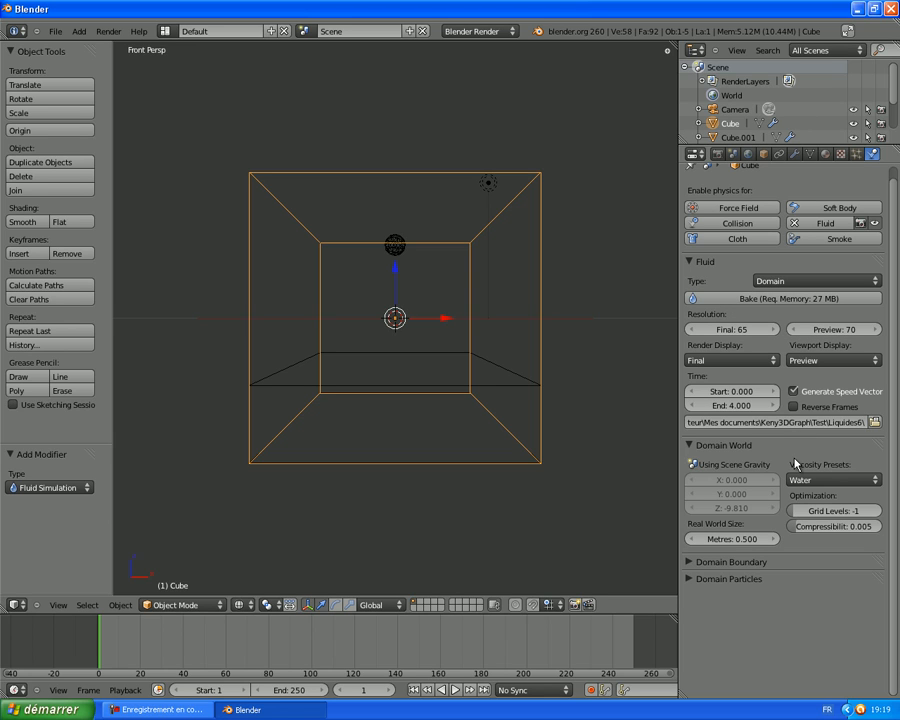
Step: Set the domain's Real World Size to 3 metres
left_click(740, 540)
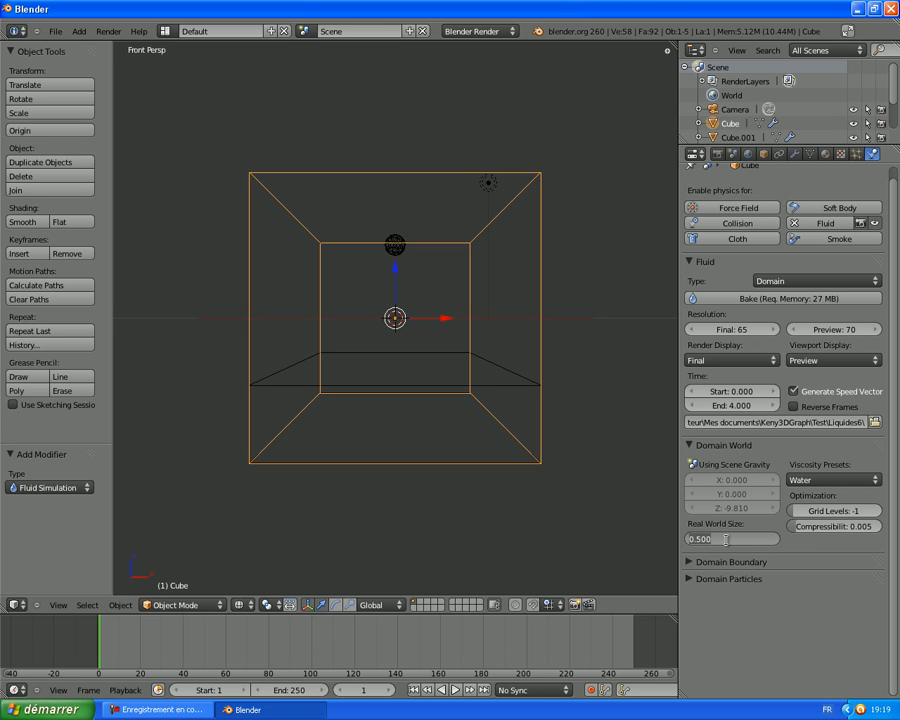
type("3")
key("Return")
scroll(444, 417, "up", 3)
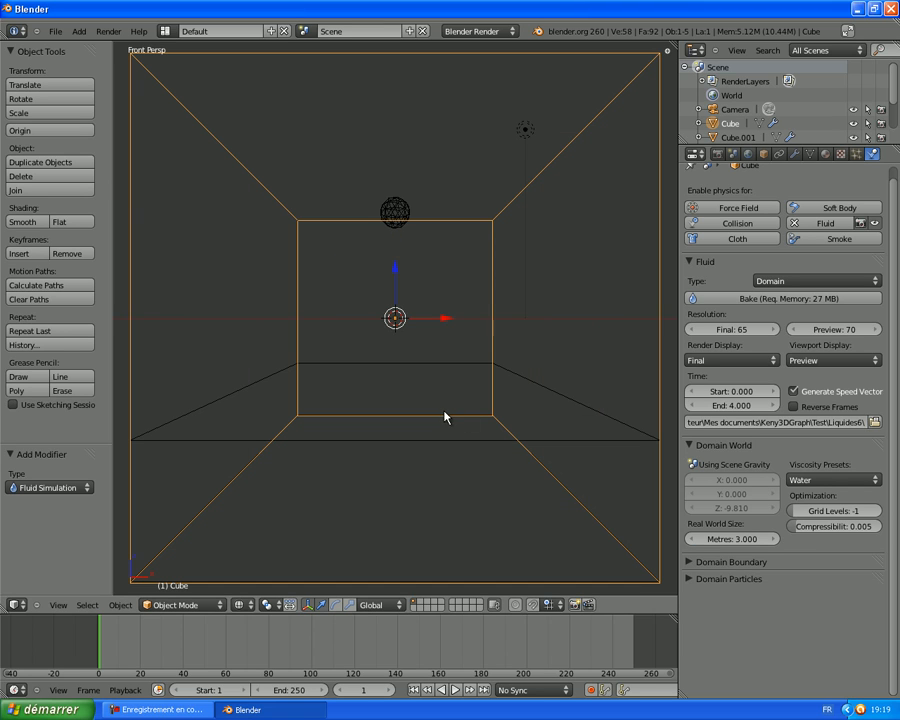
scroll(372, 394, "down", 2)
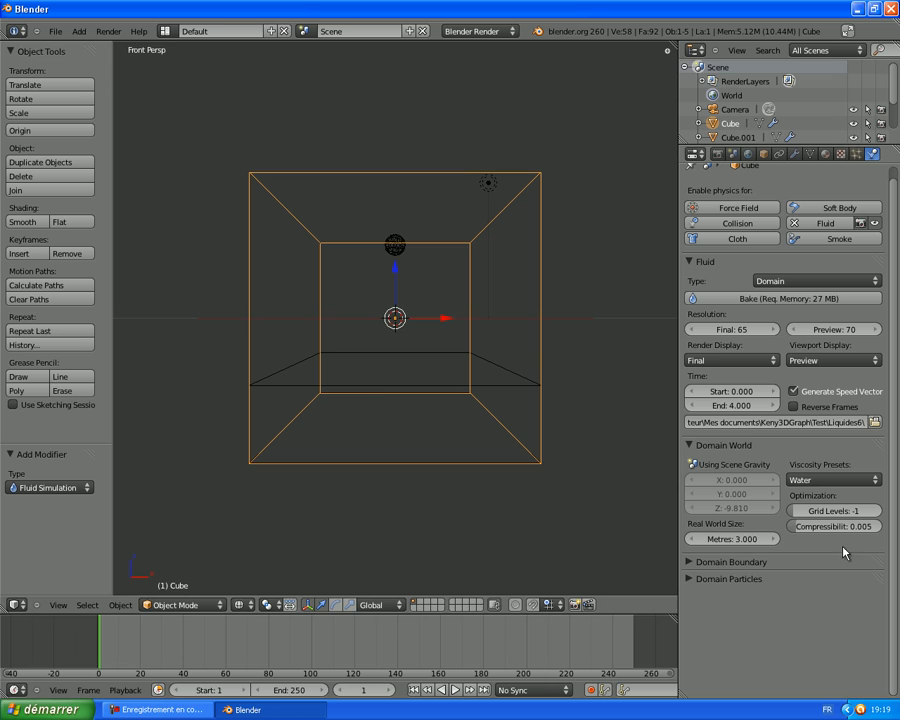
Step: Set the domain's Real World Size to 10 metres
left_click(730, 539)
type("10")
key("Return")
scroll(374, 408, "up", 1)
scroll(374, 408, "down", 3)
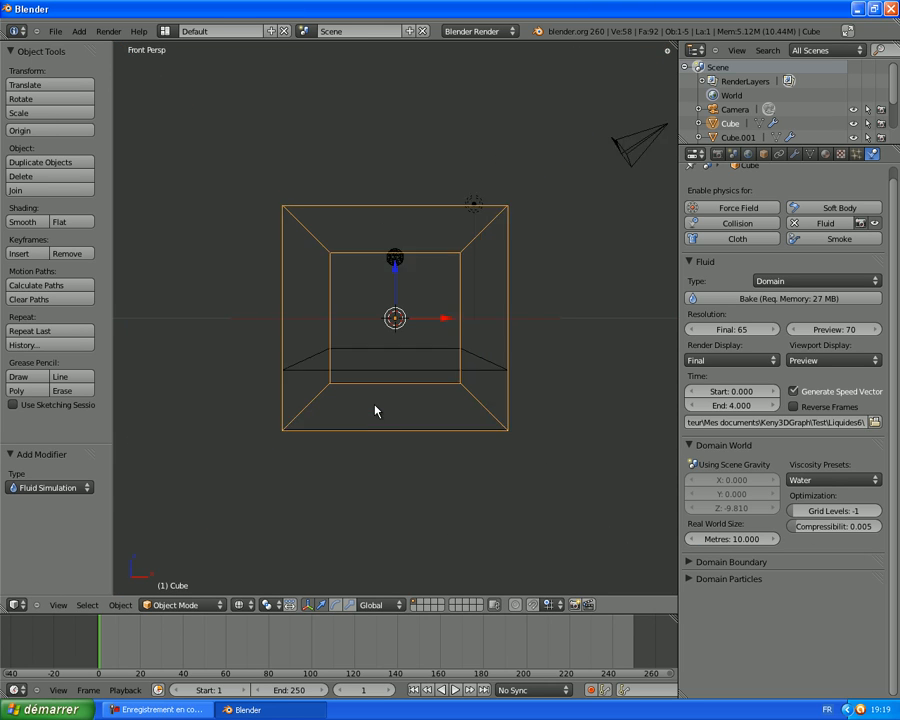
Step: Examine the domain cube, the liquid block and the icosphere from several angles and distances
mouse_move(375, 410)
middle_mouse_down()
mouse_move(364, 279)
mouse_move(366, 386)
mouse_move(344, 380)
mouse_move(386, 412)
middle_mouse_up()
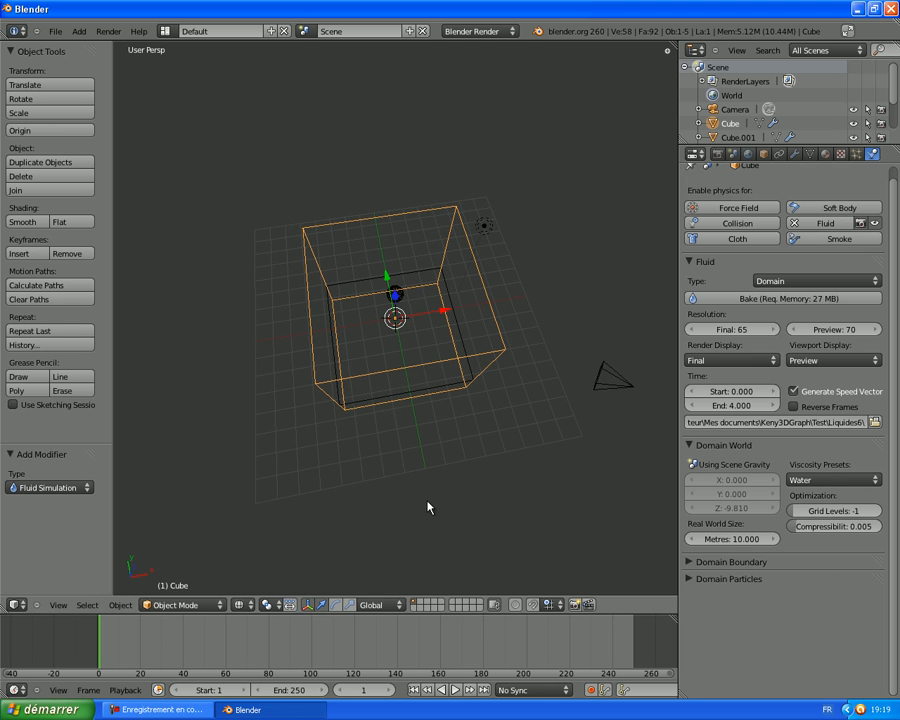
middle_click_drag(428, 506, 425, 430)
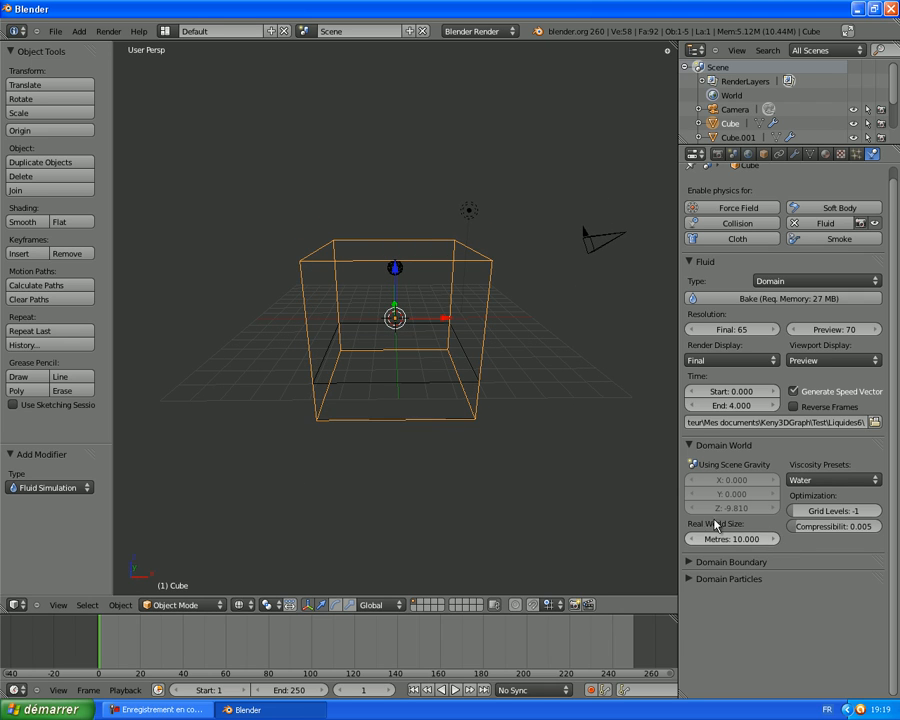
scroll(330, 418, "up", 5)
scroll(330, 418, "down", 5)
scroll(330, 418, "up", 5)
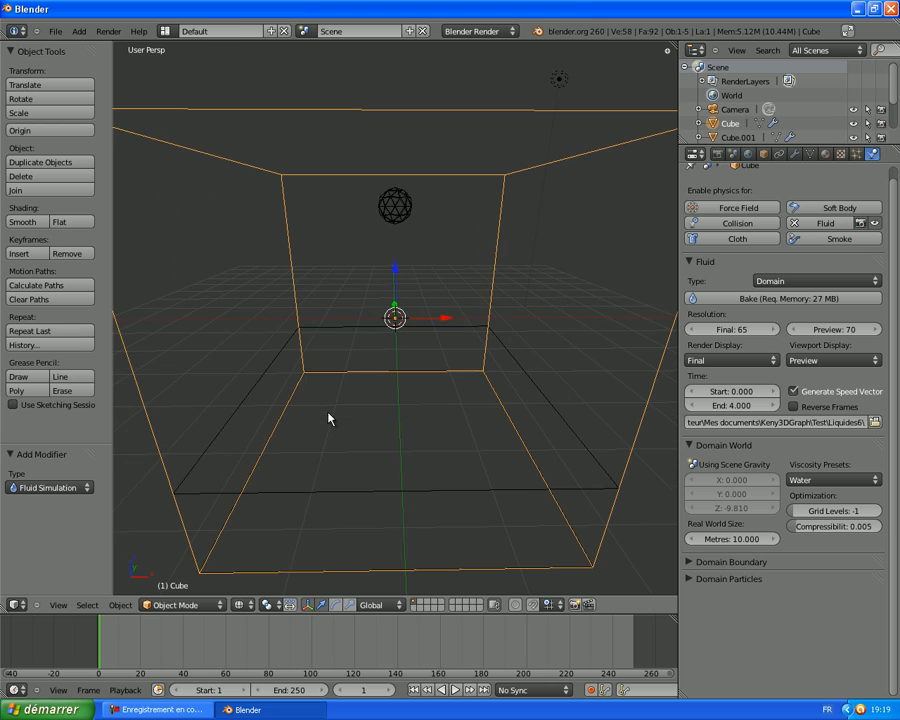
scroll(330, 418, "down", 4)
scroll(330, 418, "down", 3)
scroll(330, 418, "up", 7)
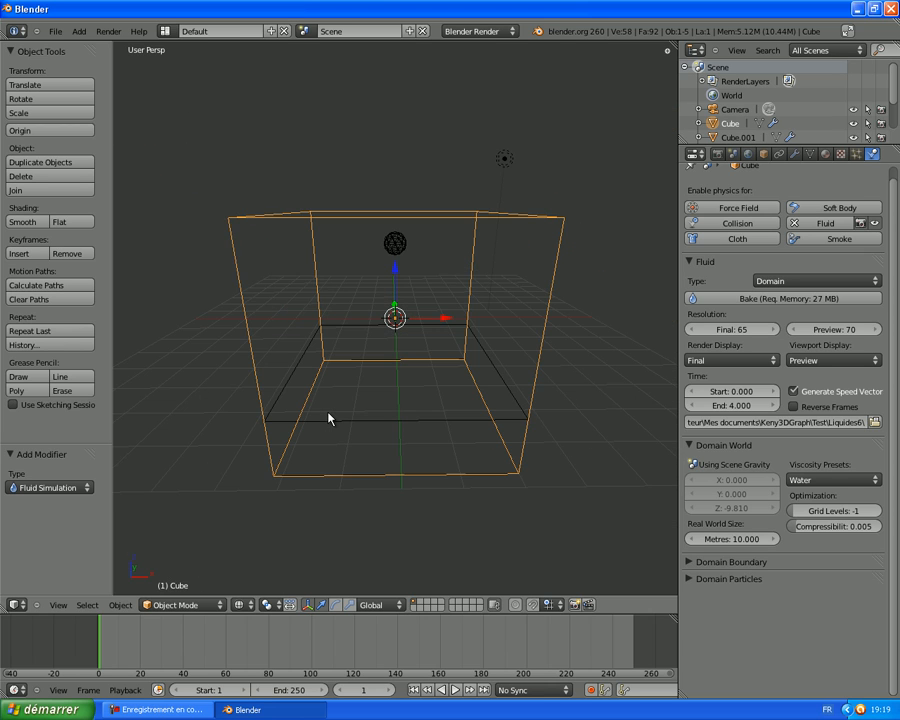
Step: Move the animation's current frame to 50 on the timeline
scroll(330, 418, "down", 8)
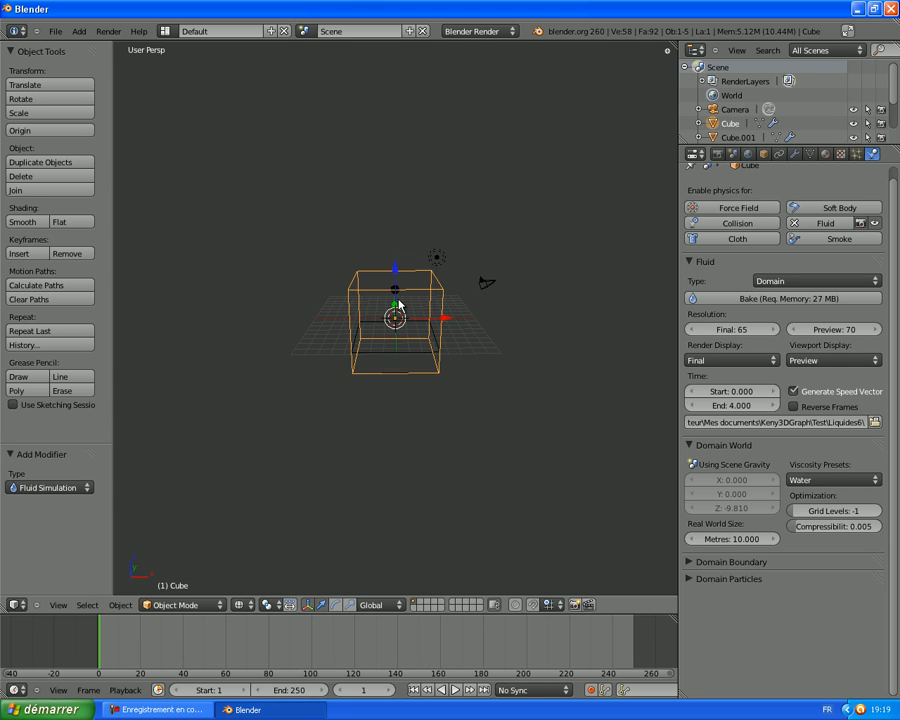
scroll(398, 305, "up", 6)
scroll(398, 305, "down", 6)
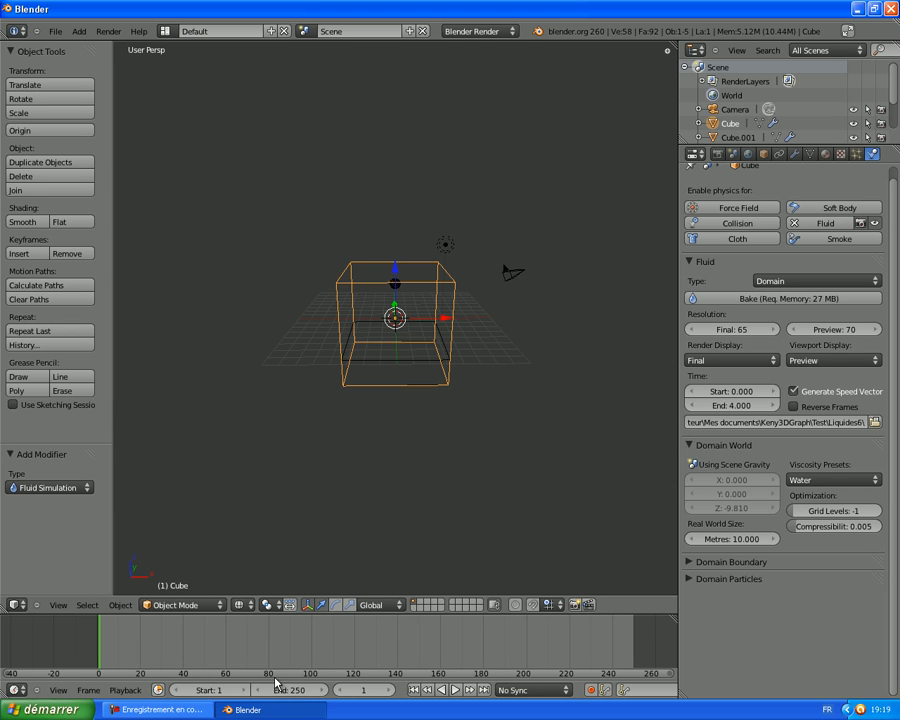
left_click_drag(269, 643, 205, 651)
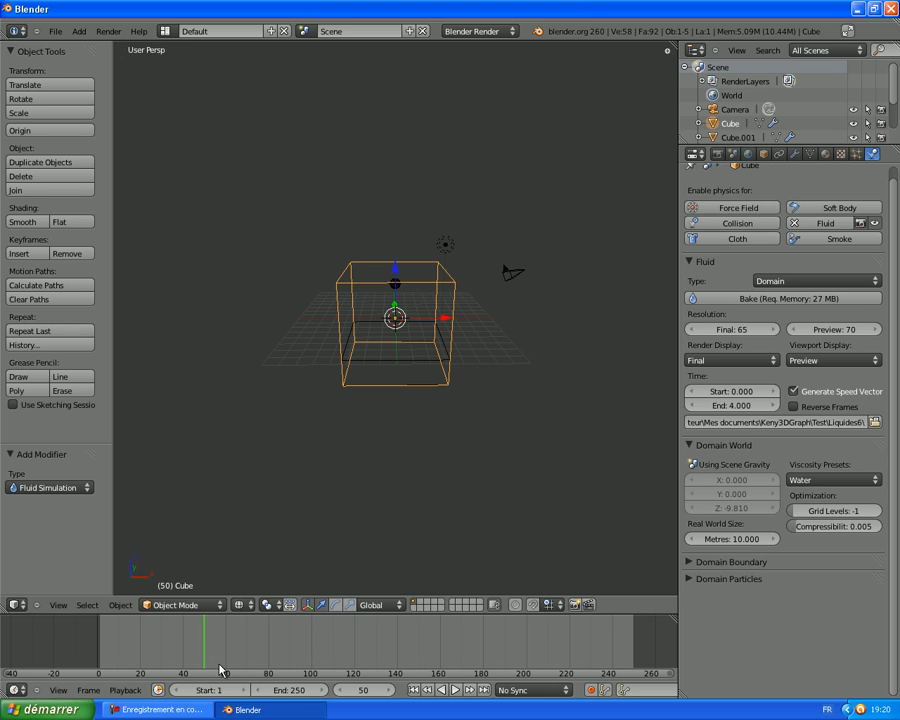
Step: Set the animation's end frame to 50
left_click(283, 690)
type("50")
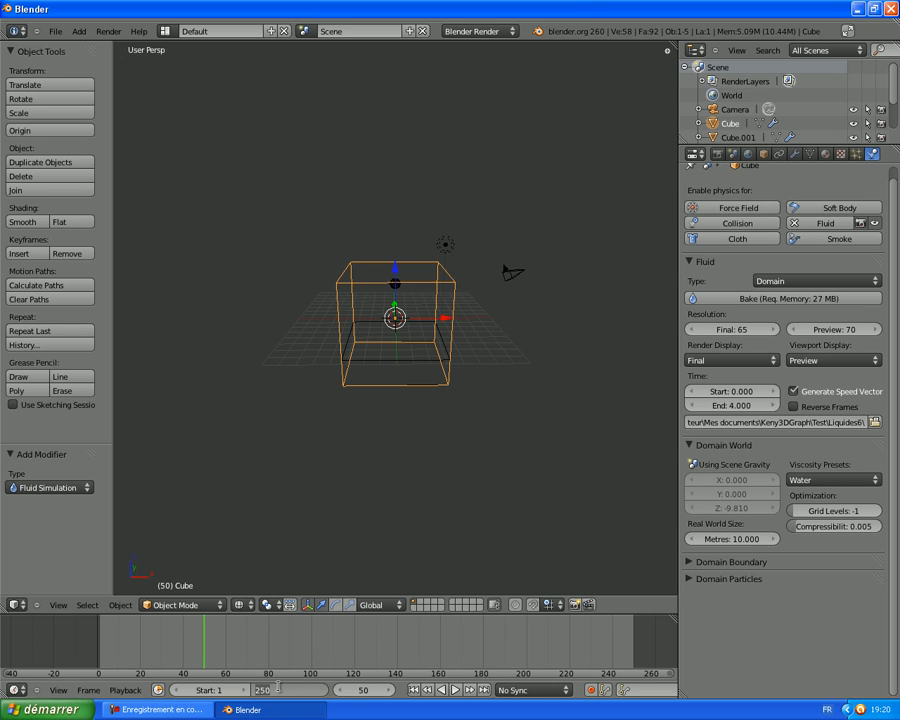
key("Return")
Step: Set the animation's end frame to 45 and start baking the domain's fluid simulation
left_click(281, 690)
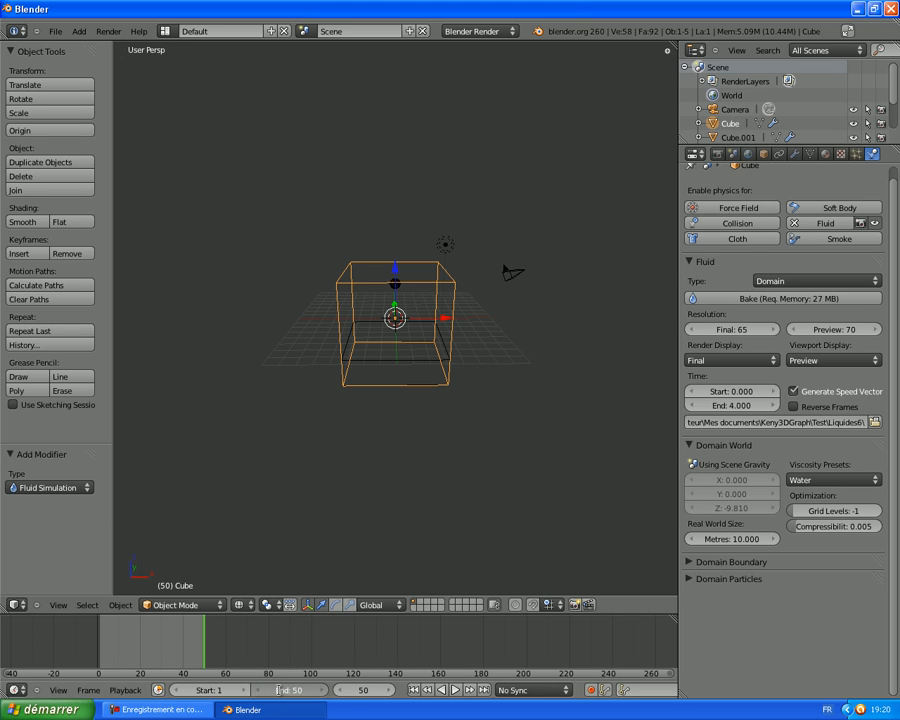
type("45")
key("Return")
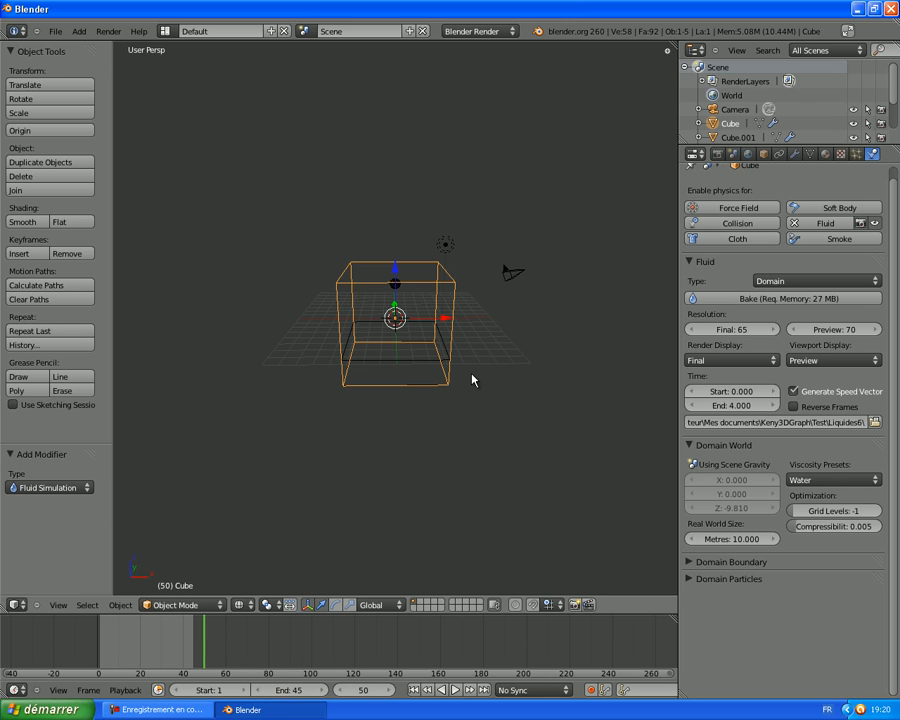
left_click(738, 303)
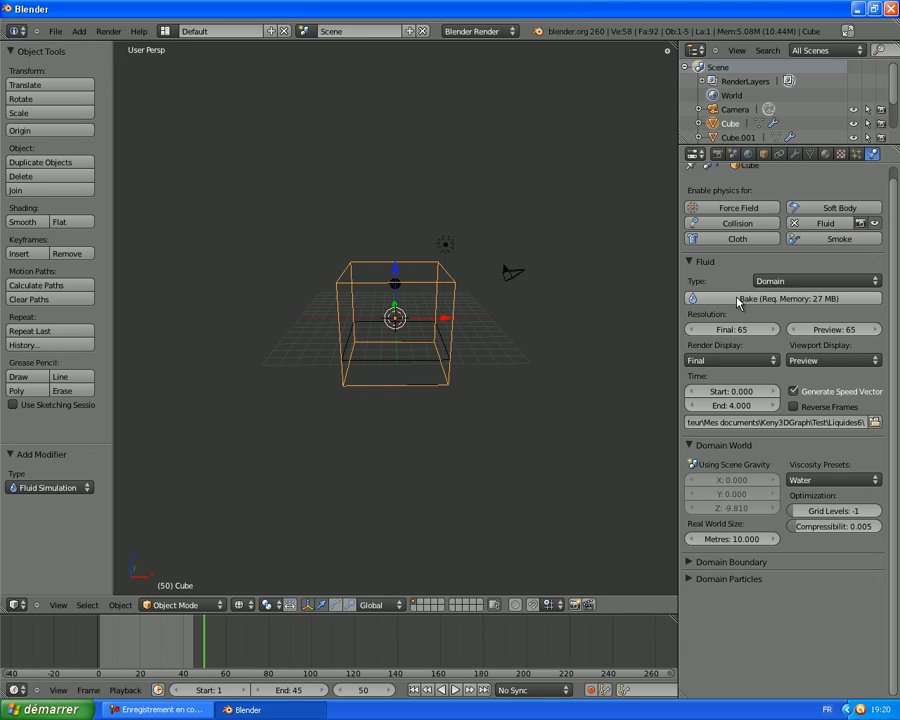
Step: Switch to Windows Explorer, check the bake files in Mes documents\Keny3DGraph\Test\Liquides6, and close the window
left_click(45, 709)
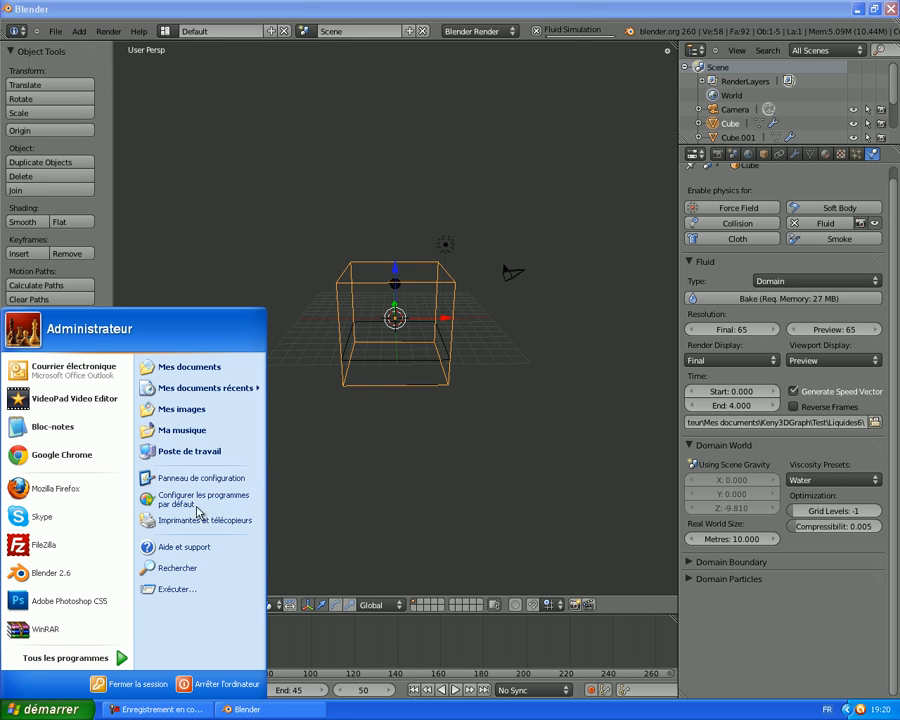
left_click(190, 452)
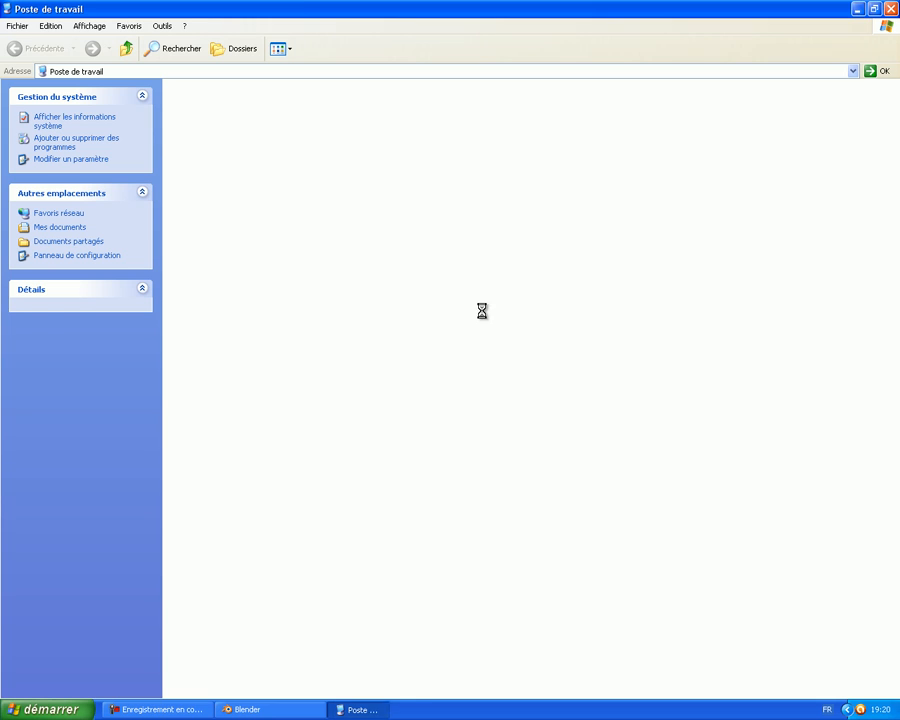
double_click(665, 143)
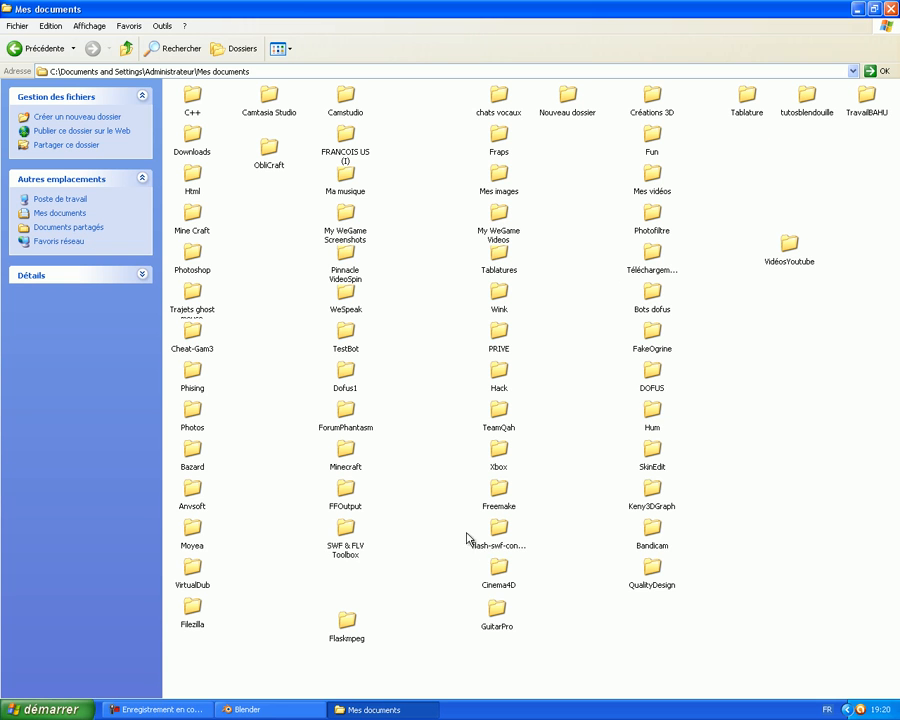
double_click(652, 490)
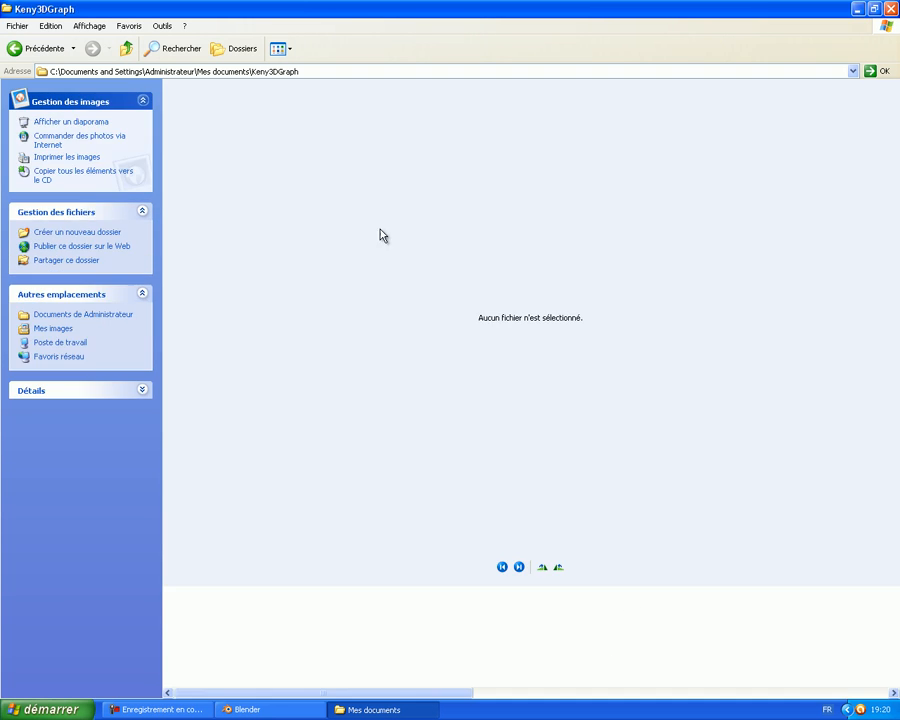
left_click(472, 615)
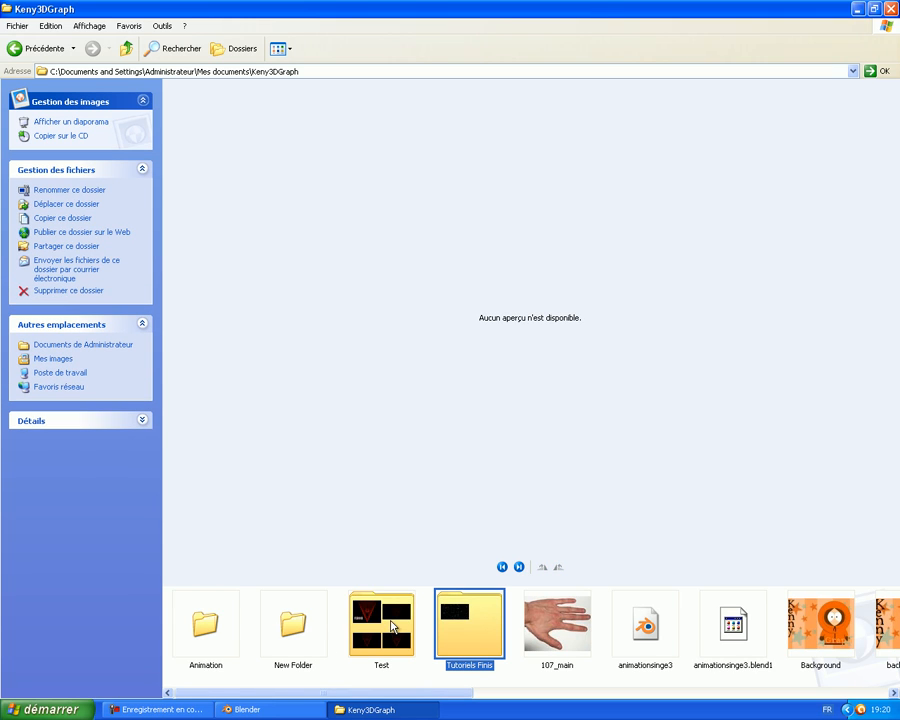
double_click(388, 622)
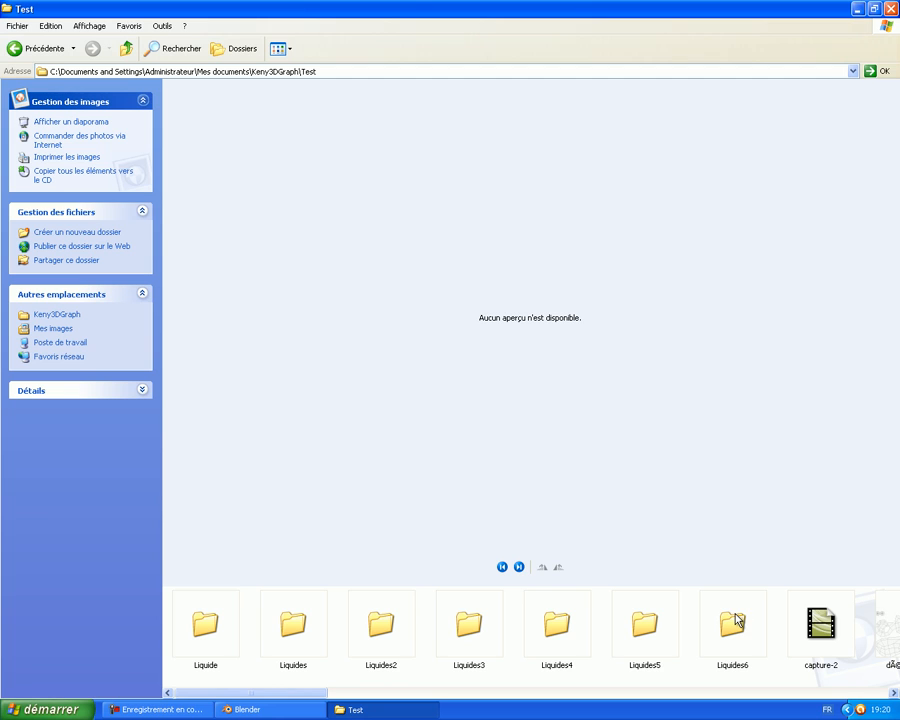
double_click(734, 621)
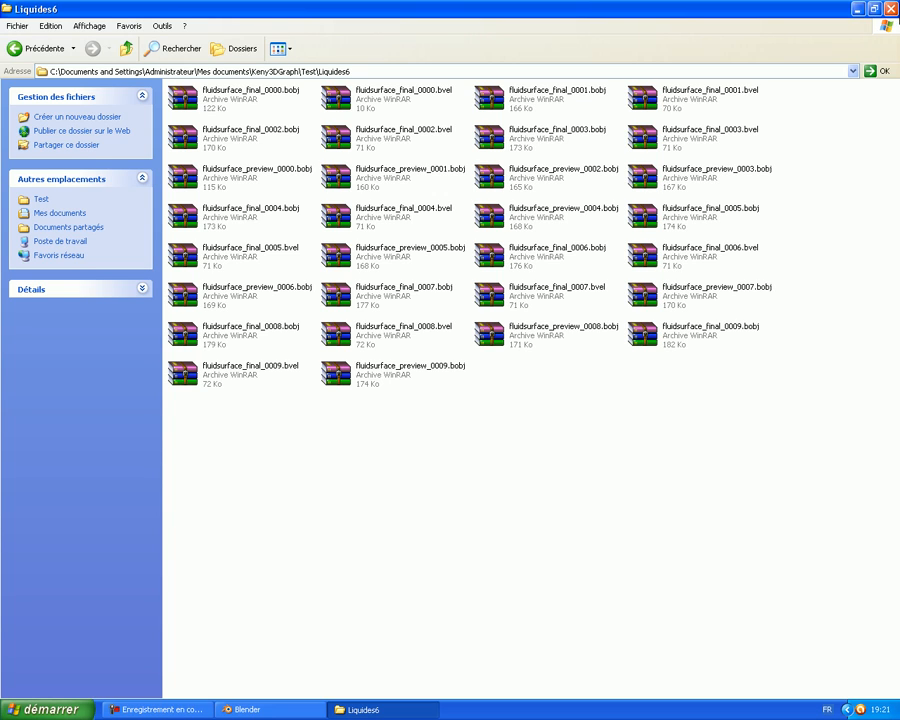
left_click(890, 8)
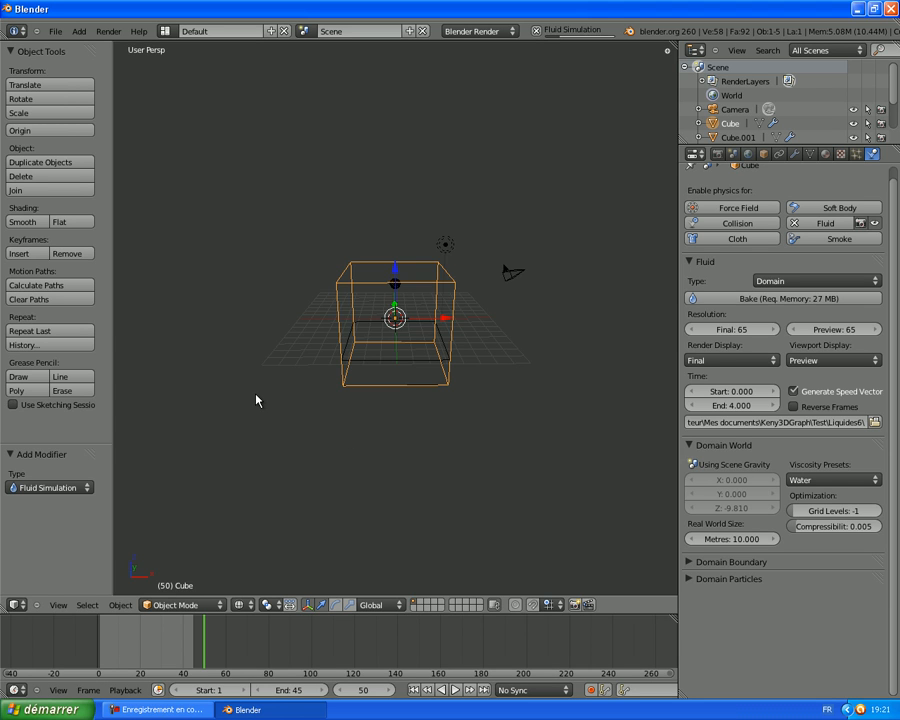
scroll(335, 355, "up", 5)
scroll(335, 355, "down", 4)
scroll(334, 356, "up", 4)
scroll(334, 356, "down", 4)
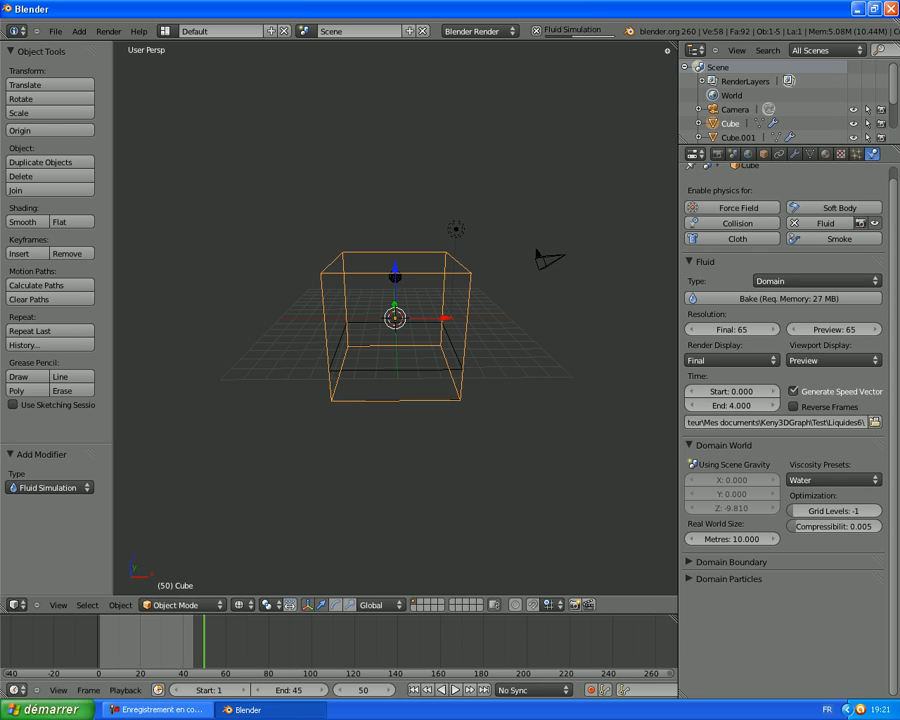
Step: Reopen the Liquides6 folder in Windows Explorer to check which fluid surface frames are baked, and return to Blender
left_click(50, 709)
left_click(180, 337)
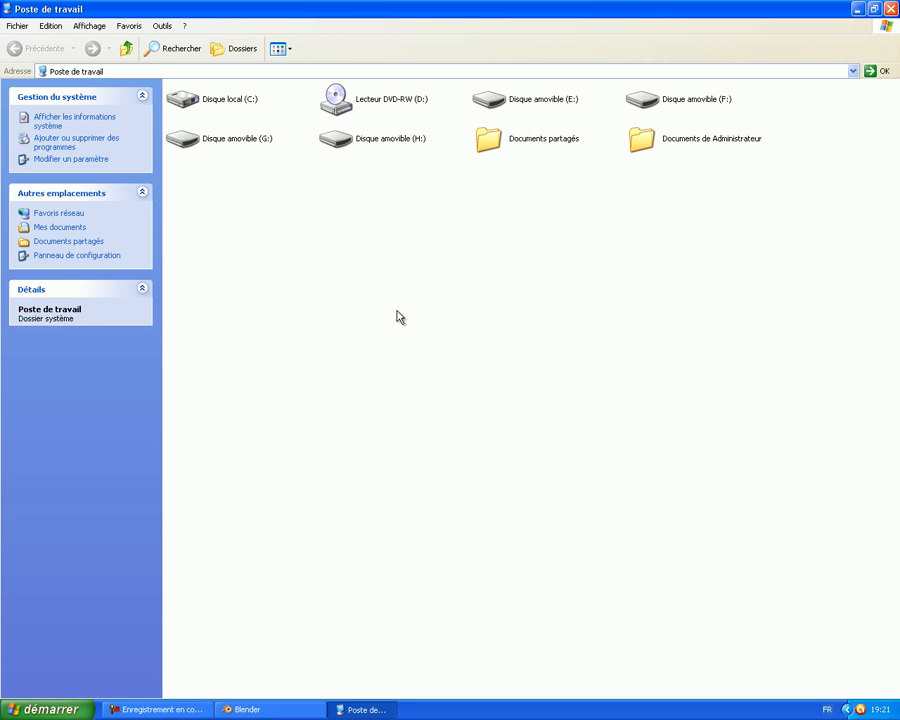
double_click(712, 136)
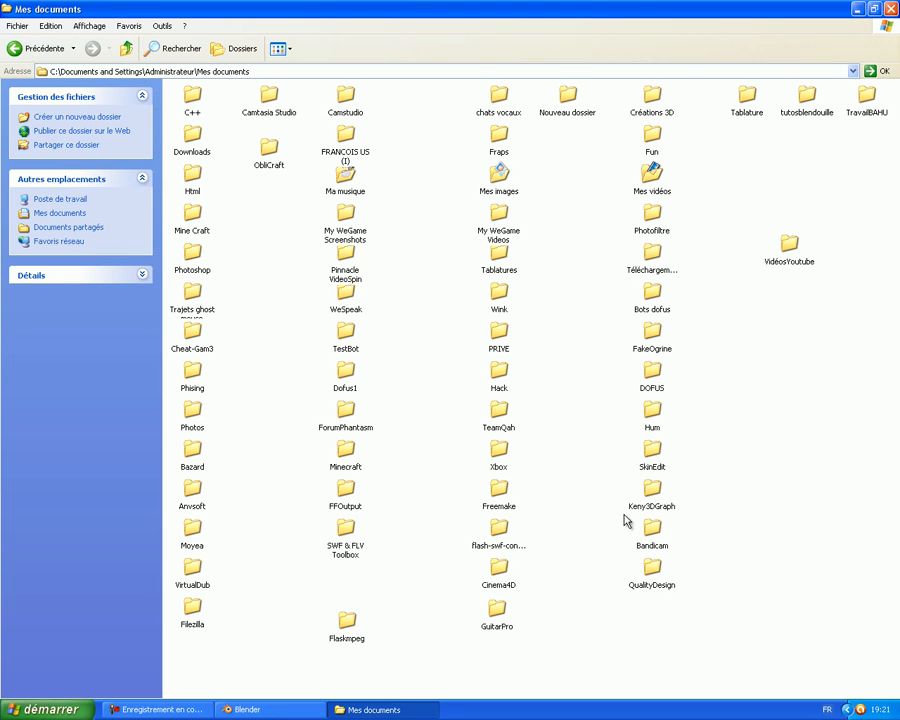
double_click(652, 490)
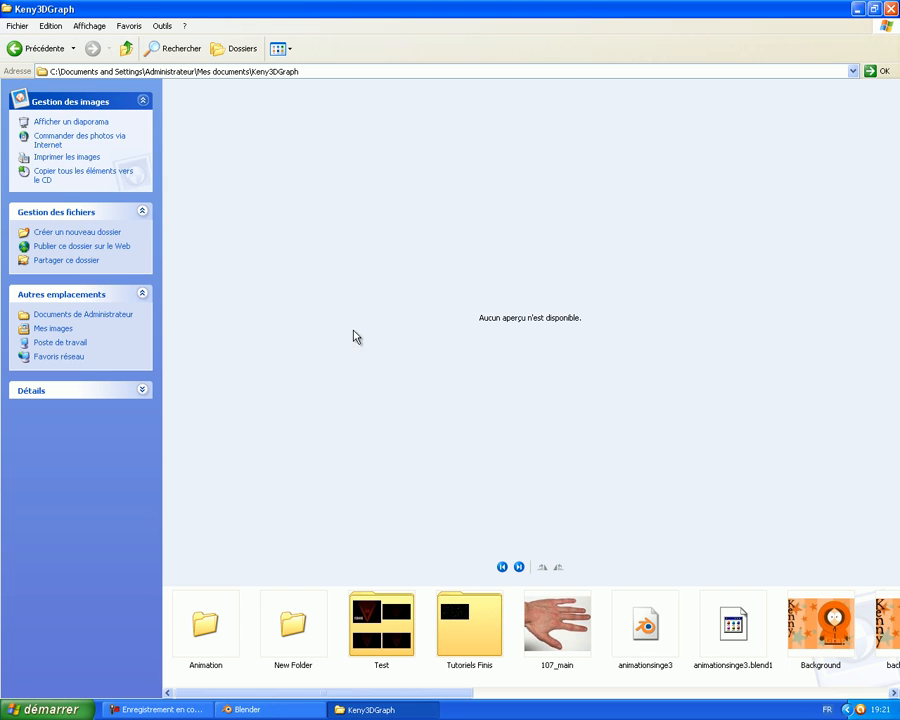
double_click(392, 605)
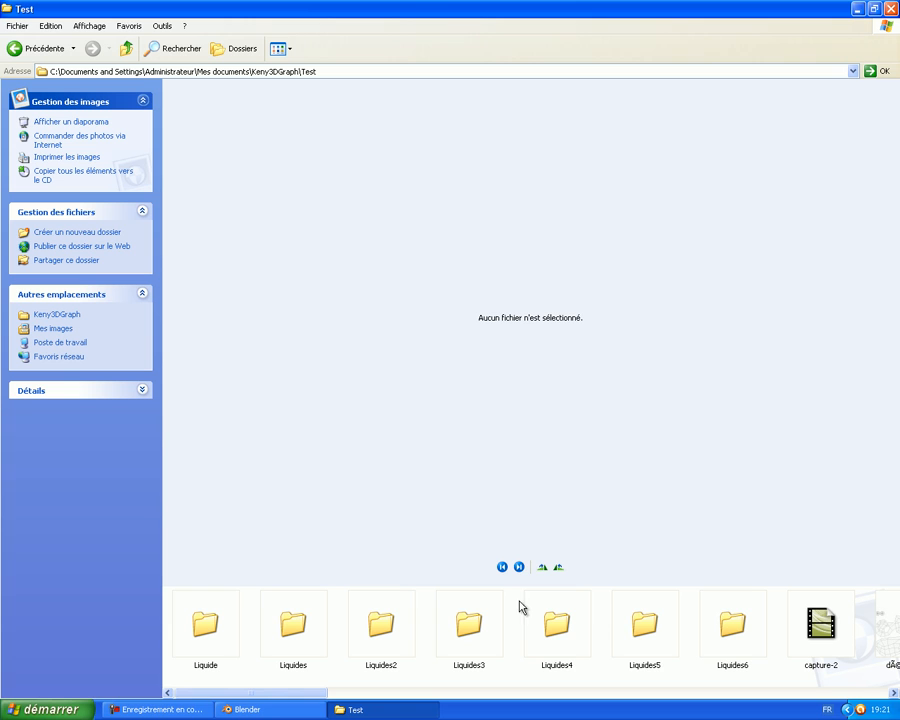
left_click(735, 625)
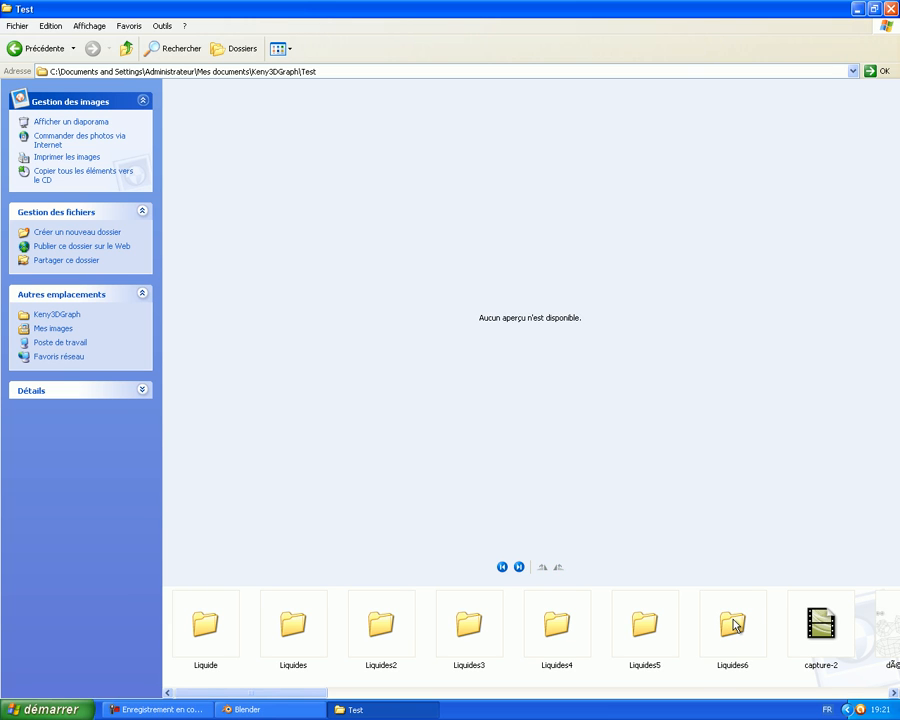
double_click(735, 625)
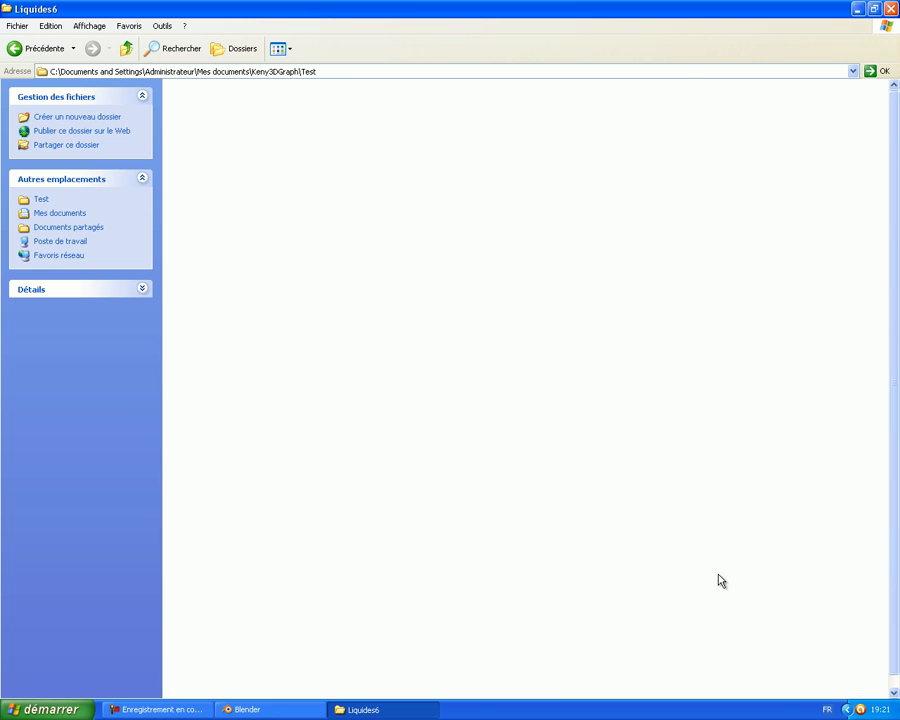
scroll(549, 334, "down", 1)
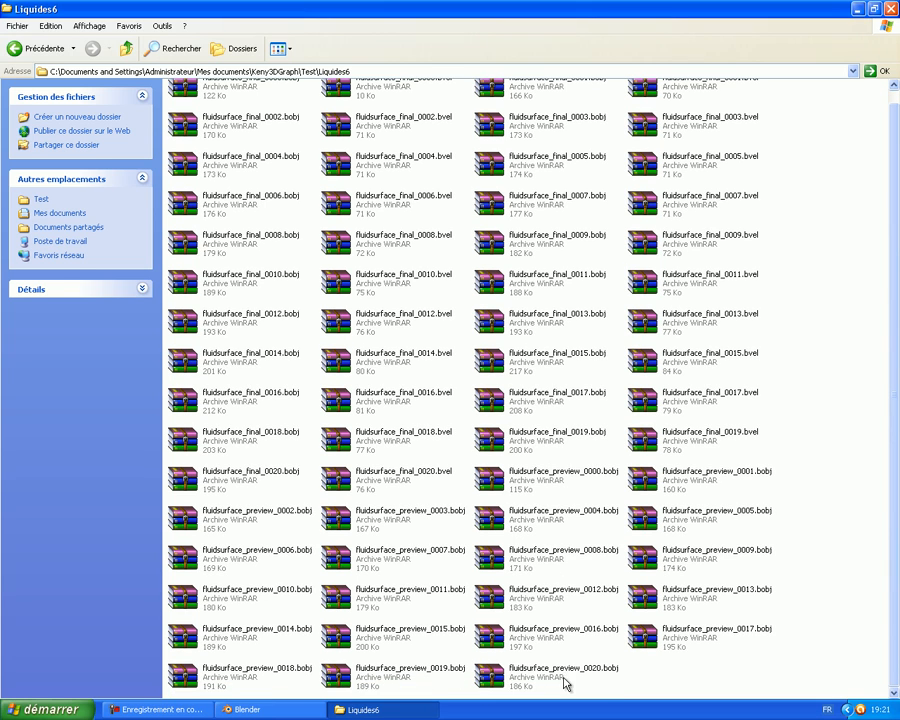
key("alt+Tab")
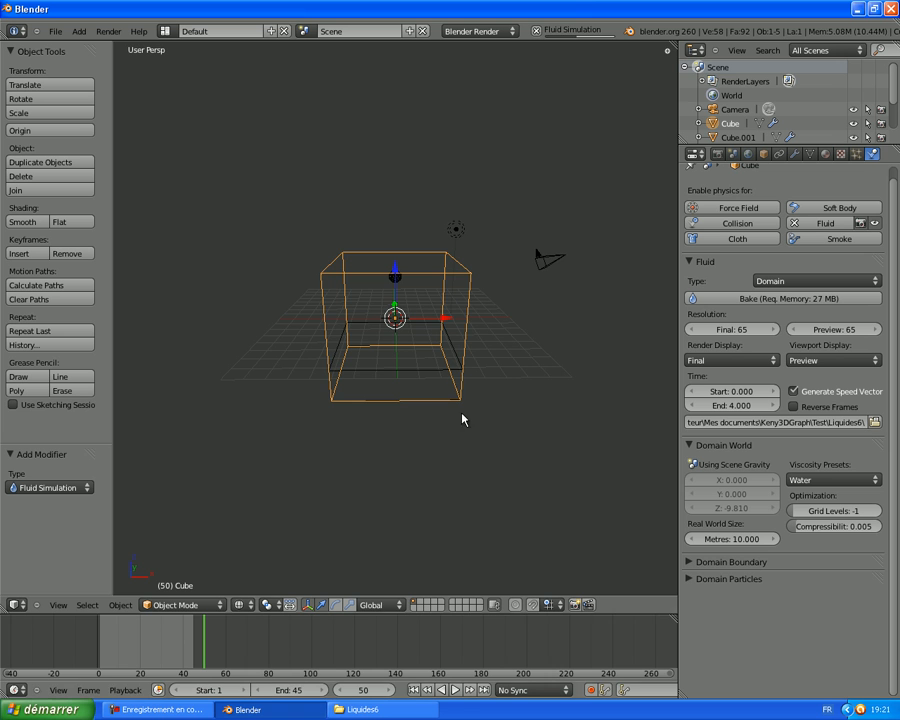
scroll(452, 340, "up", 5)
scroll(451, 342, "down", 5)
scroll(451, 342, "up", 5)
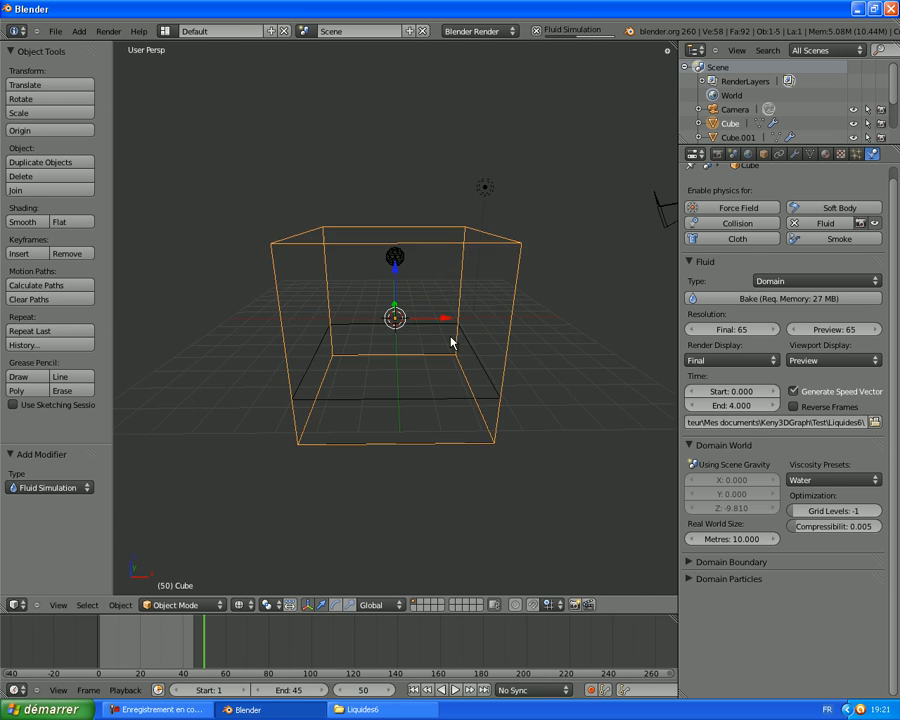
scroll(451, 342, "down", 4)
scroll(450, 341, "up", 6)
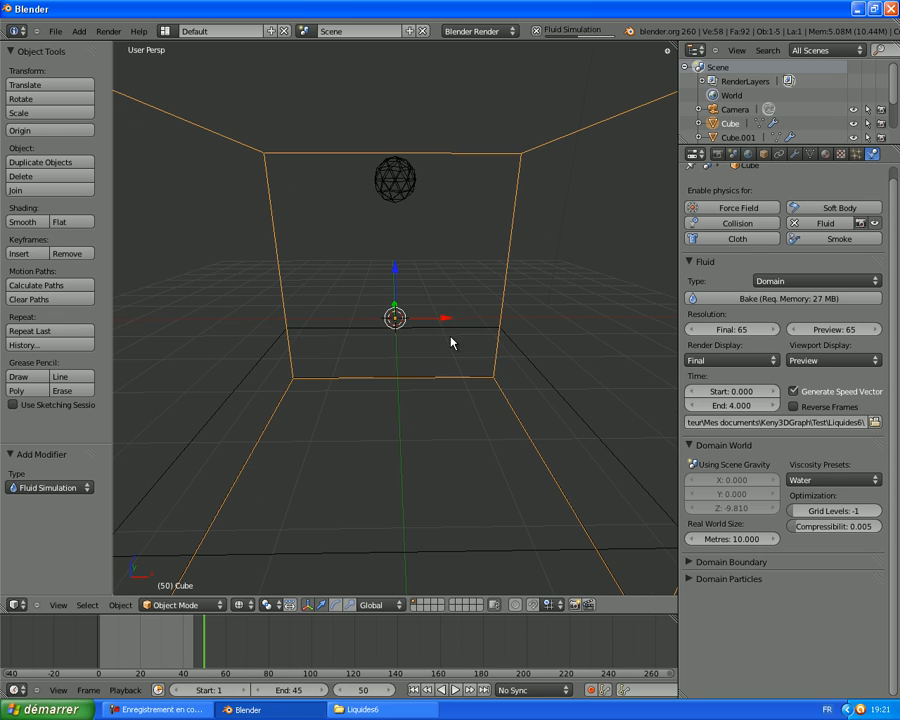
scroll(437, 357, "down", 3)
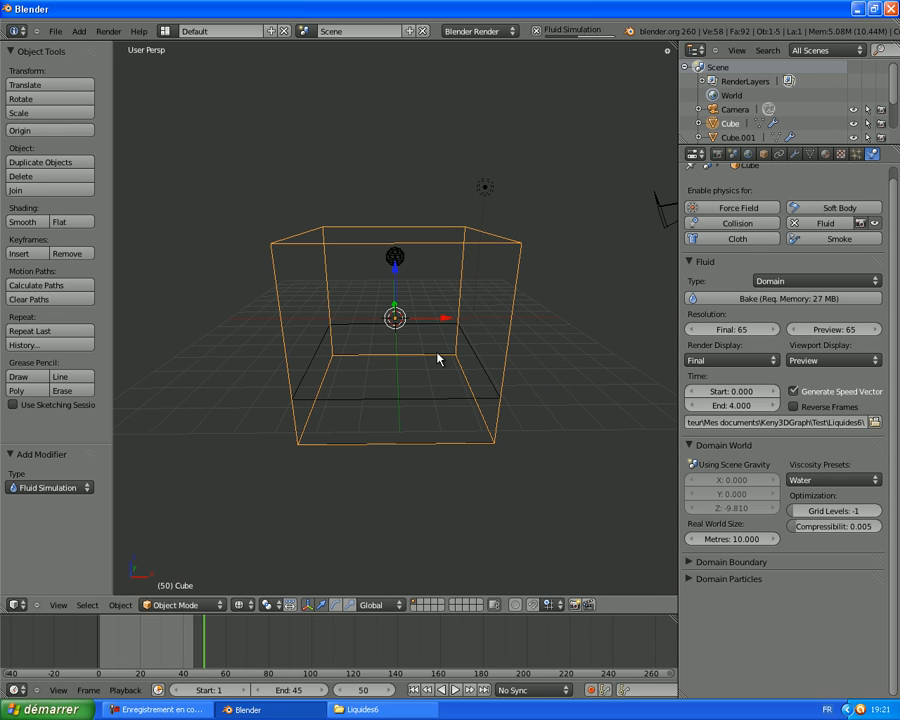